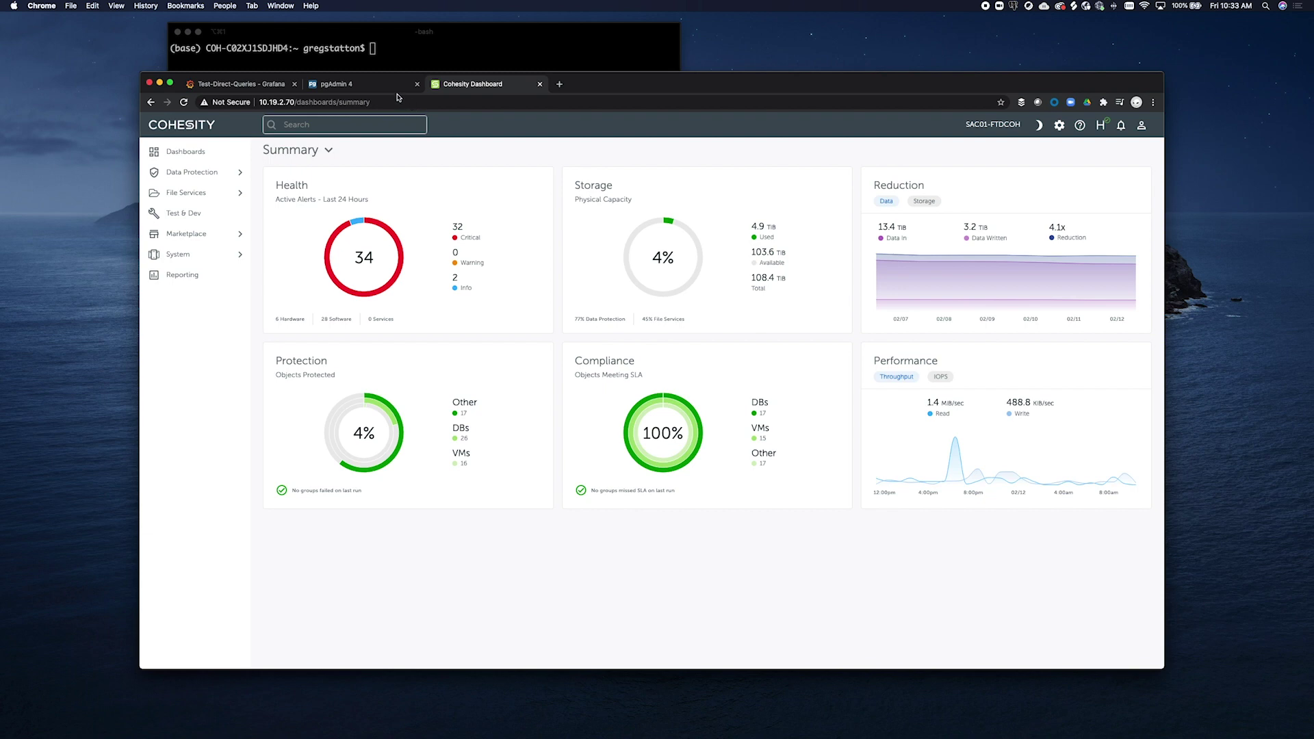
Run iris_cli --server 10.19.2.70 custom-reporting db as admin to list nodes 10.19.0.38/10.19.0.37, port 27999 and DB credentials
click(404, 43)
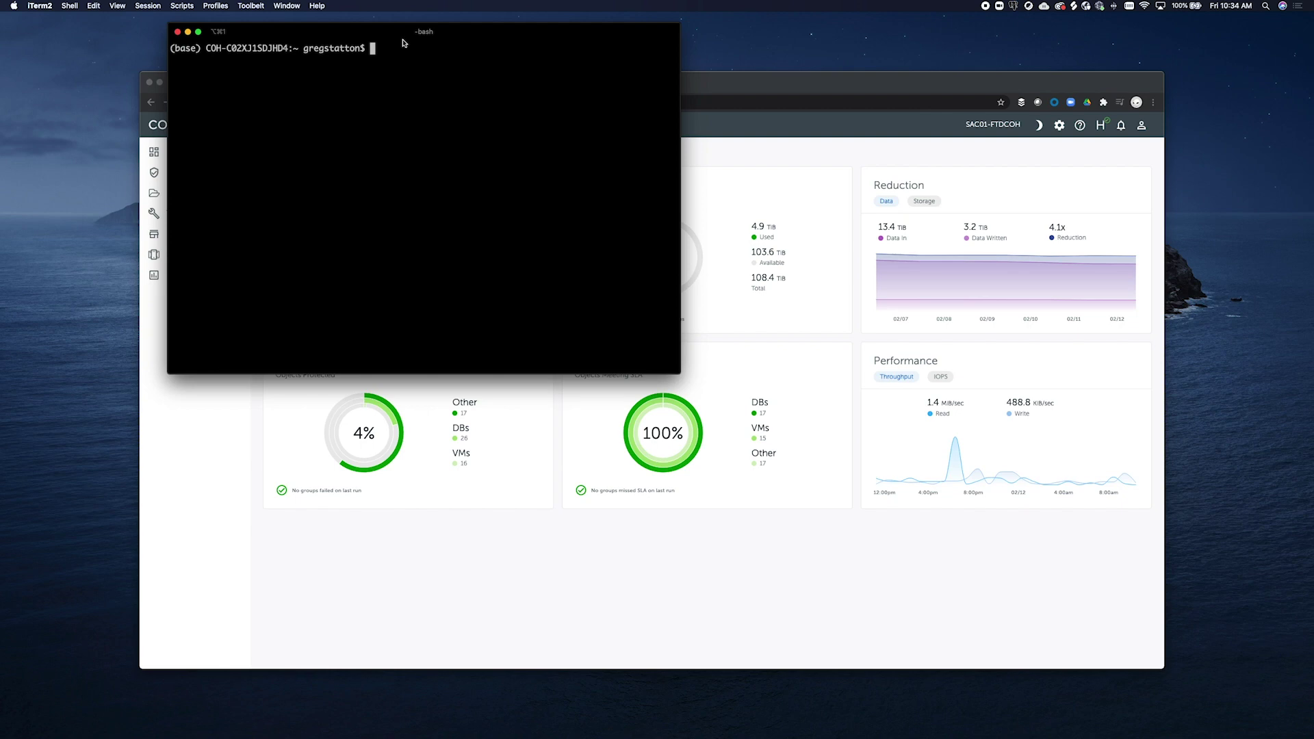
text(iris_cli --server)
text(10.19.2.70 custom-reporting db)
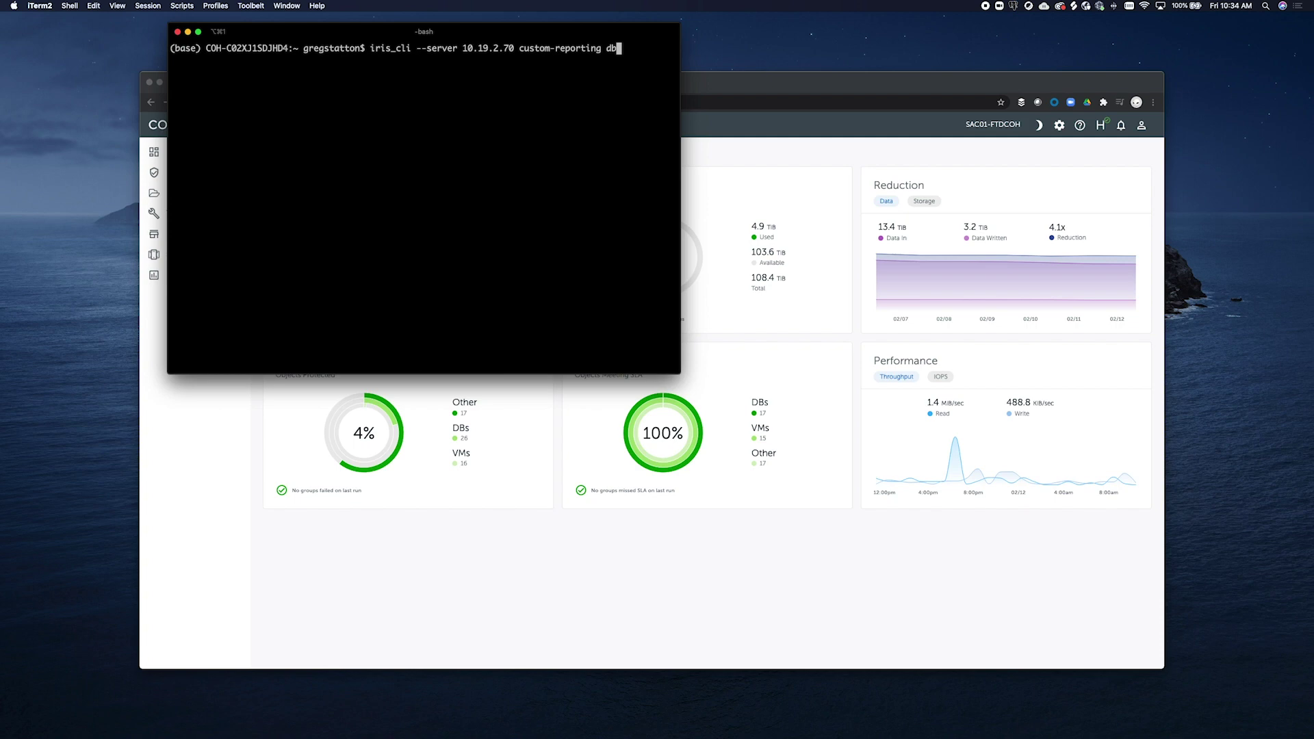
key(Return)
text(admin)
key(Return)
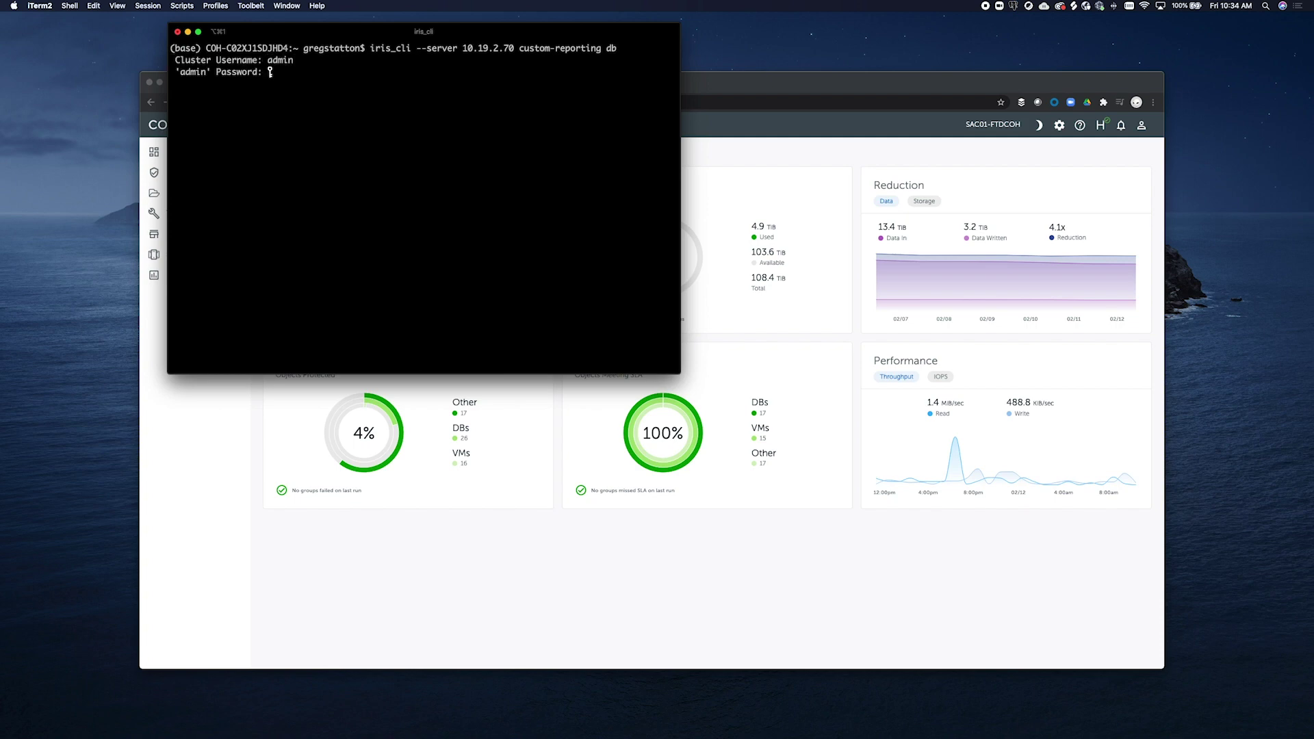
key(Return)
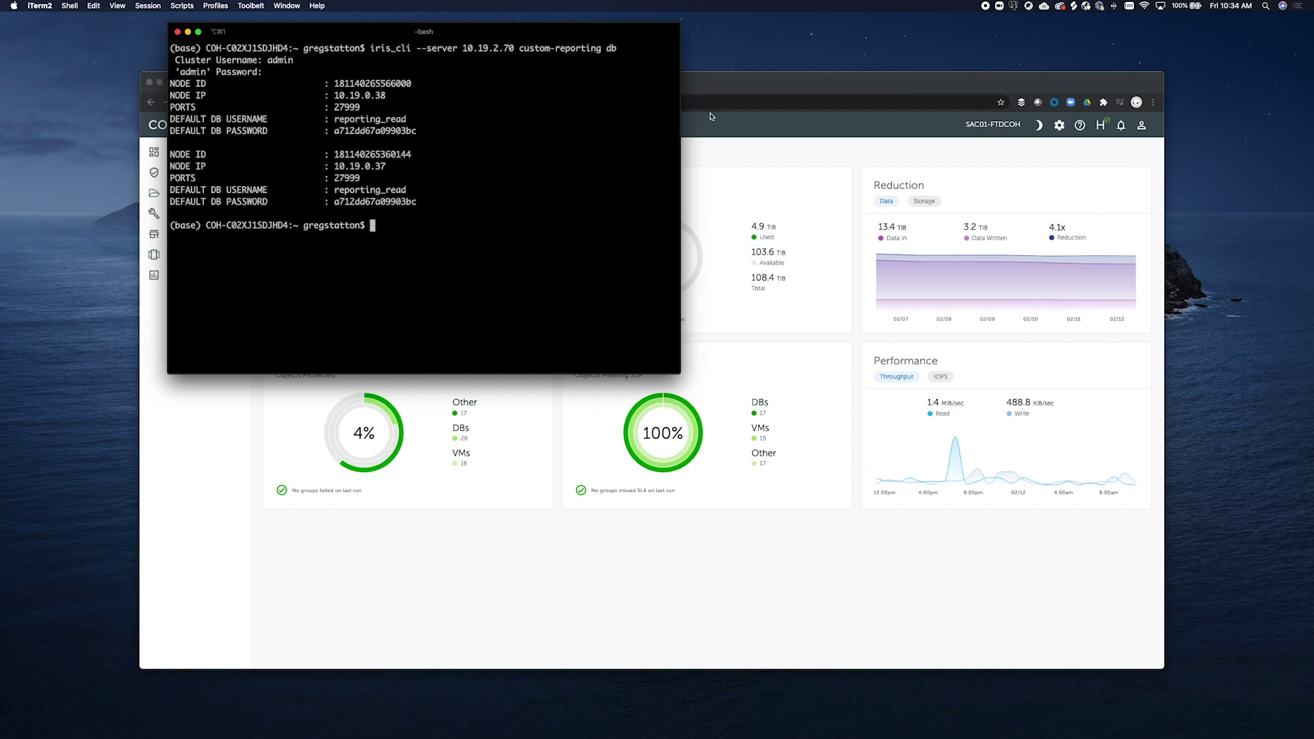
click(717, 90)
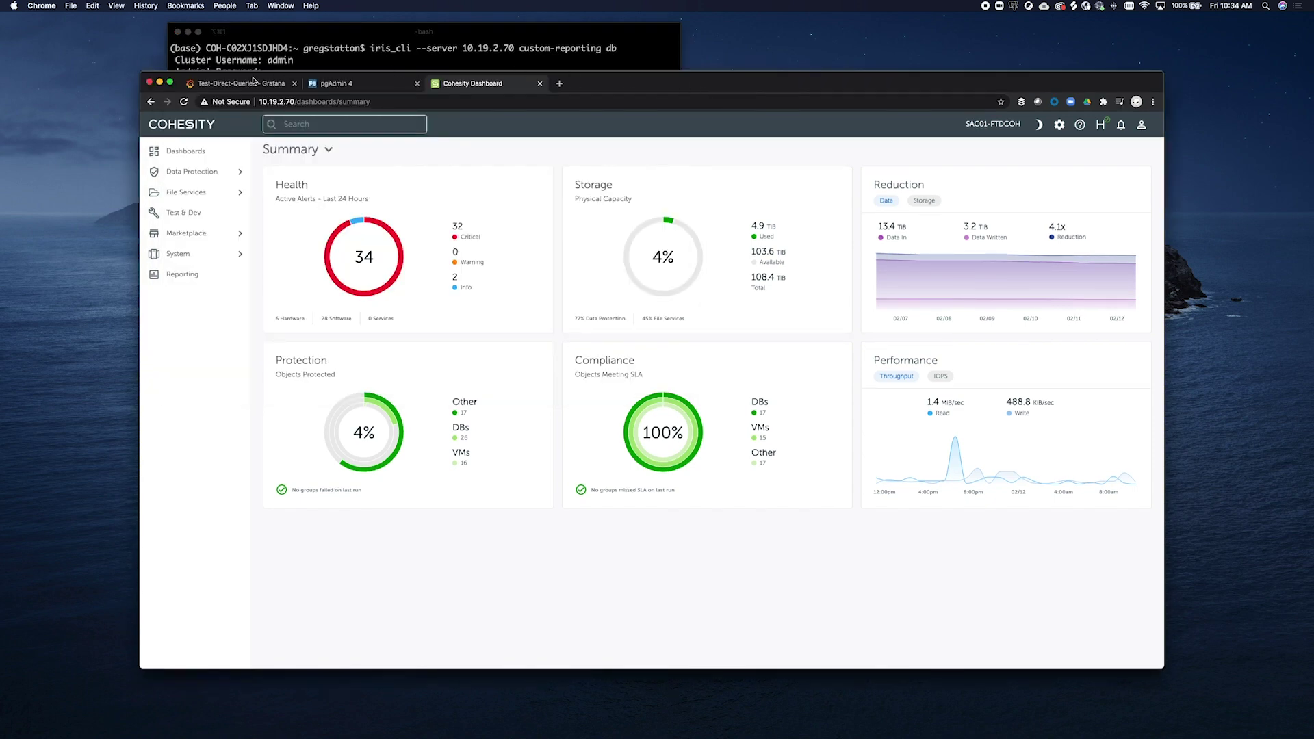
Go from the Grafana tab to the Configuration > Data Sources page
click(252, 83)
click(154, 125)
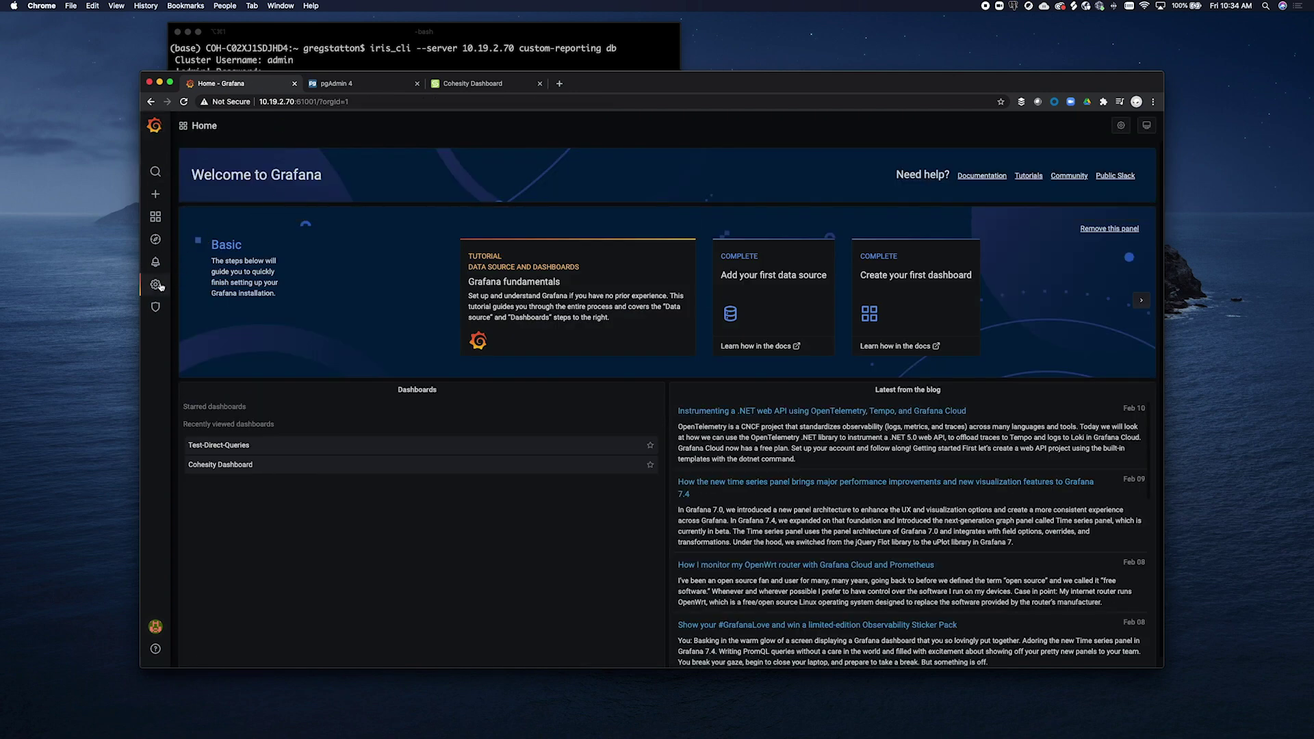
mouse_move(157, 285)
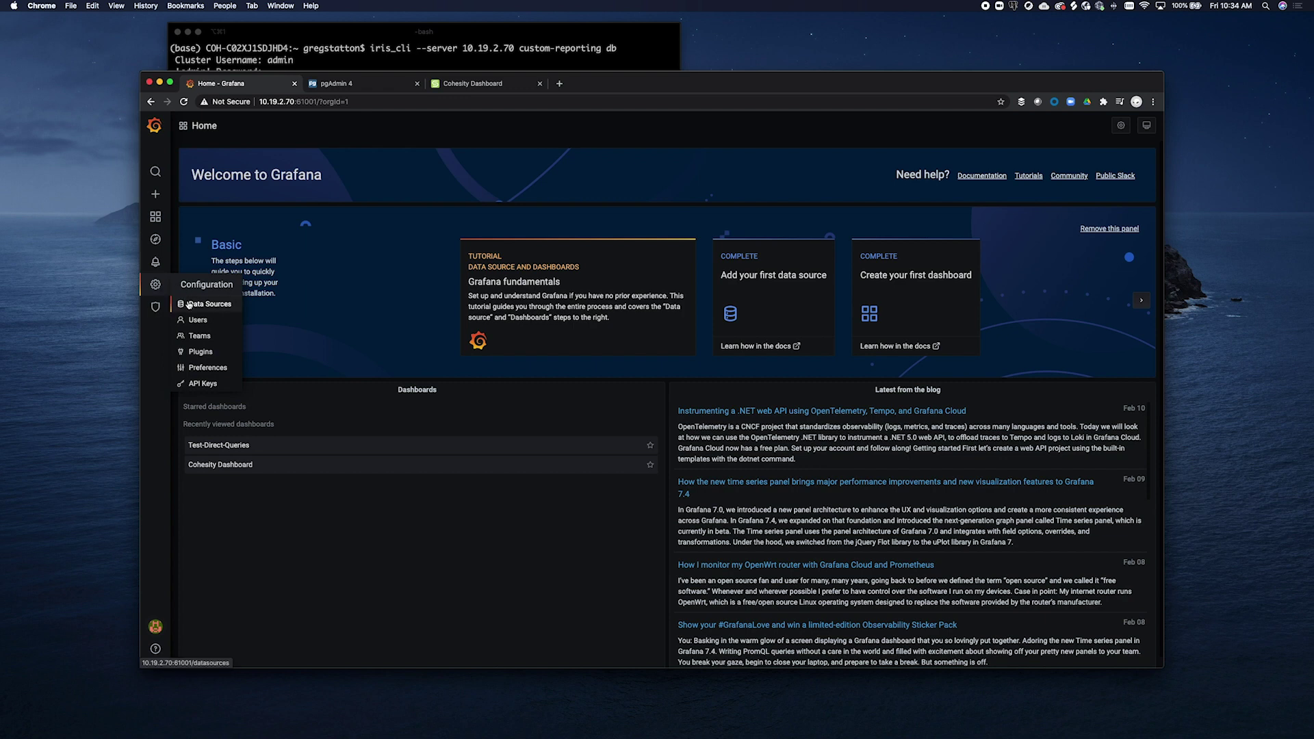
click(190, 303)
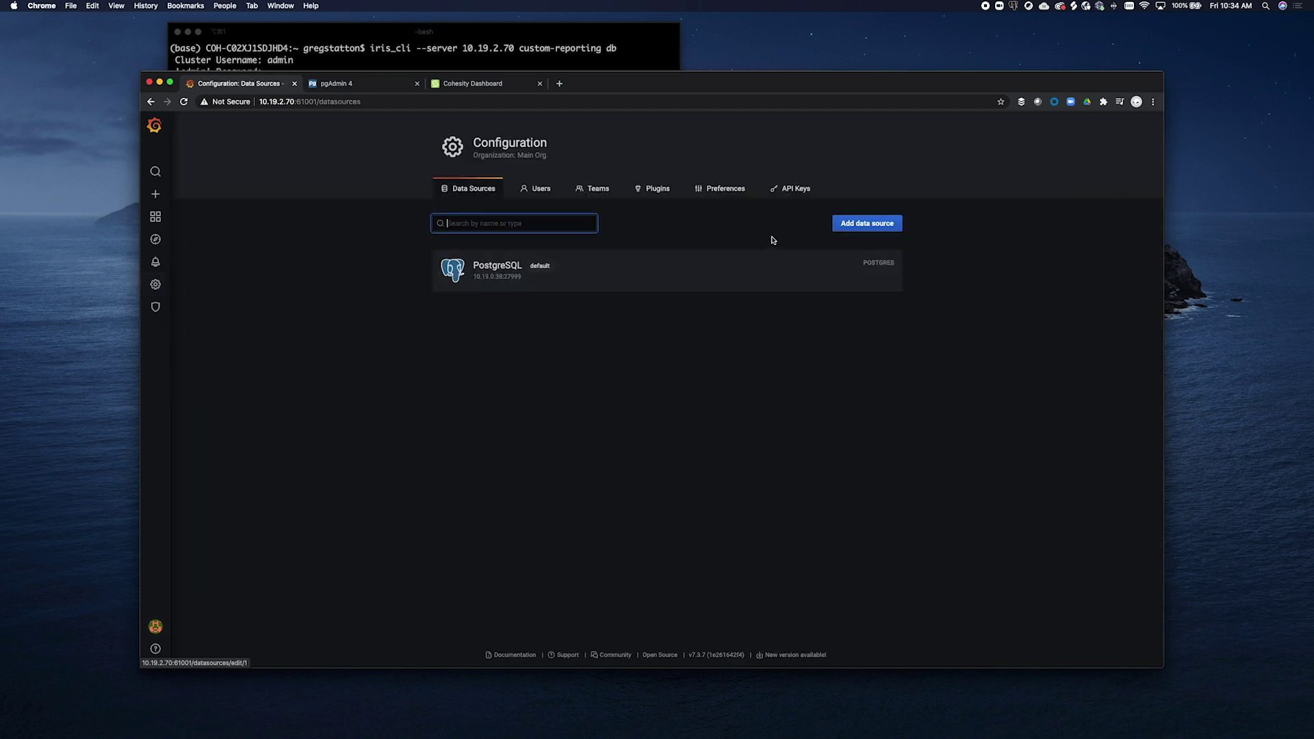
Add a new PostgreSQL data source from the SQL section
click(846, 223)
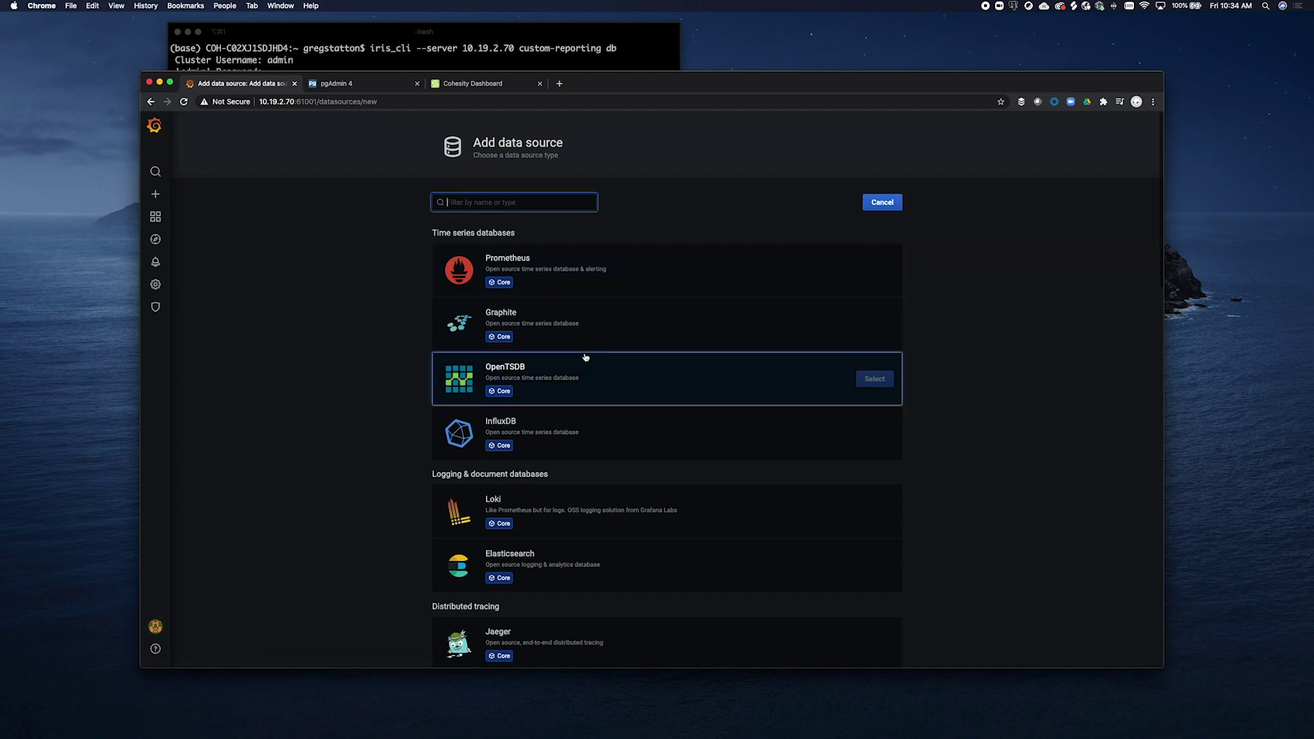
scroll(586, 358, down, 5)
scroll(585, 357, down, 2)
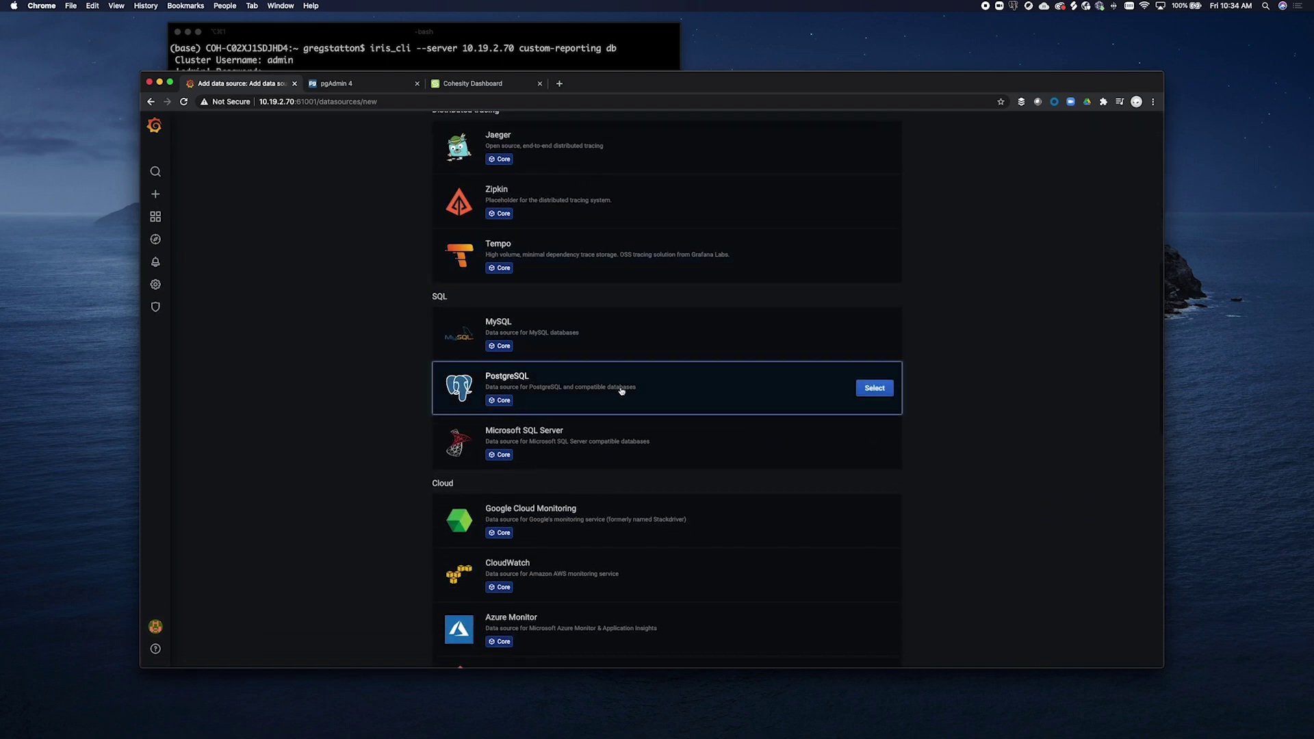
click(868, 390)
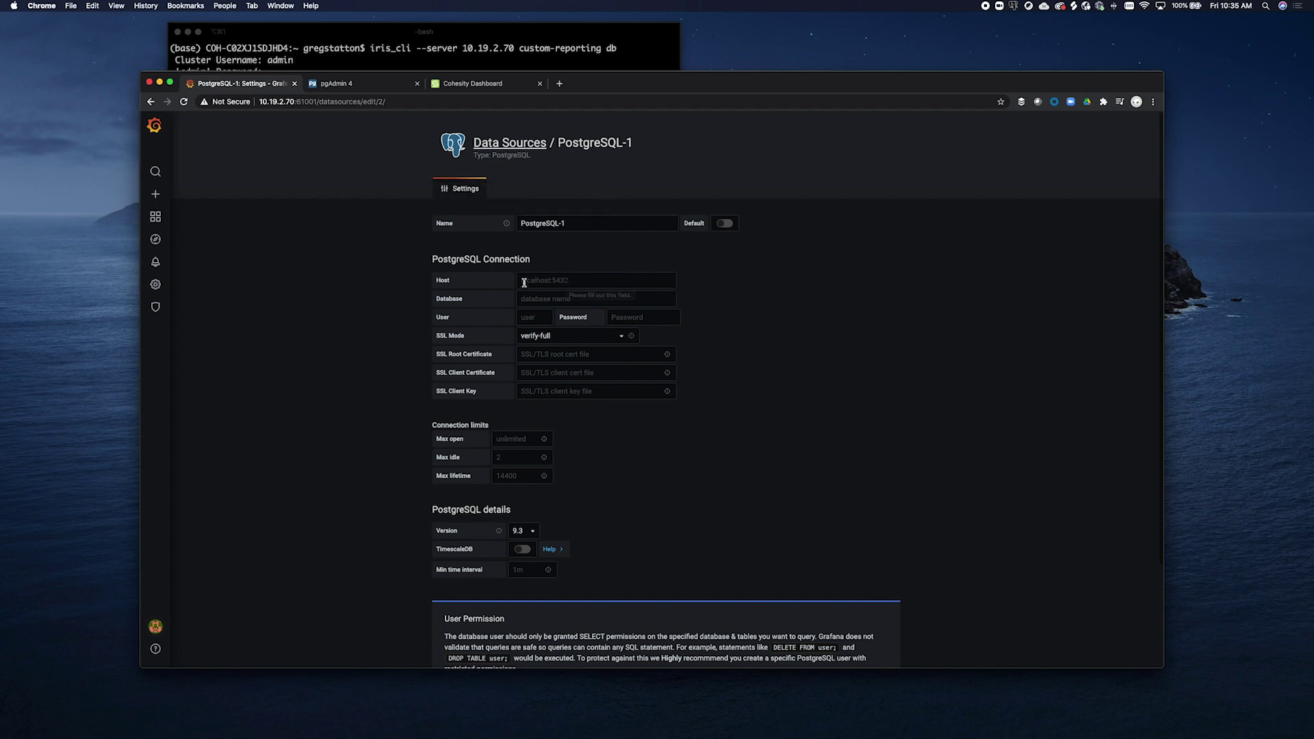
Set the host to 10.19.0.38:27999 using the node IP copied from iris_cli
click(514, 37)
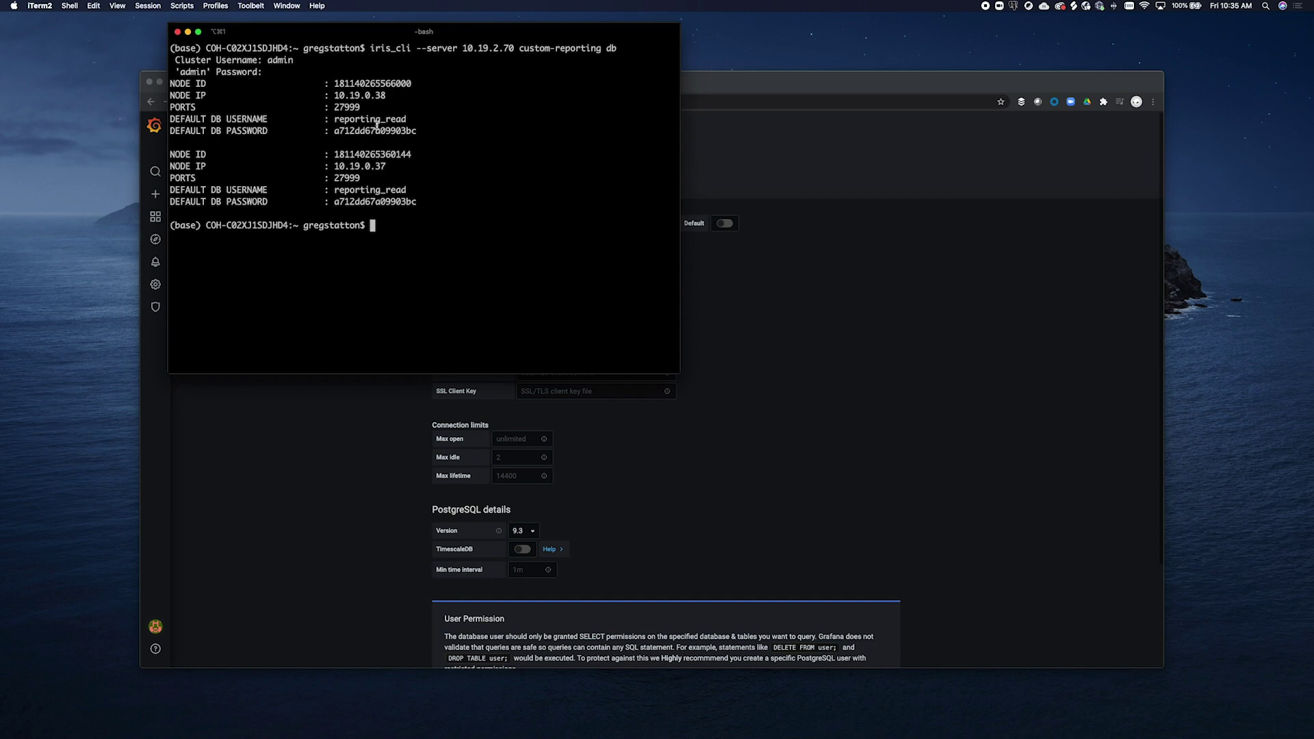
double_click(360, 95)
key(super+c)
click(750, 335)
click(594, 279)
key(super+v)
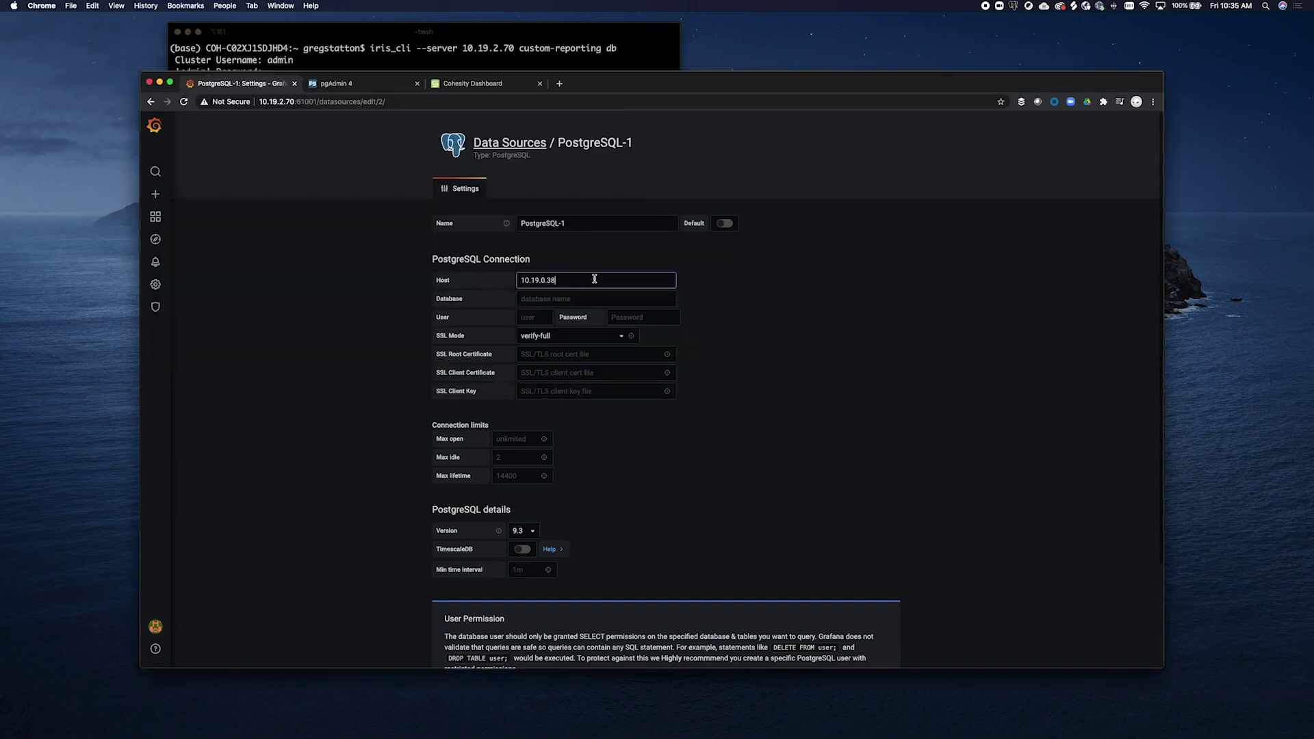
text(:27999)
Enter database postgres and user reporting_read
click(588, 298)
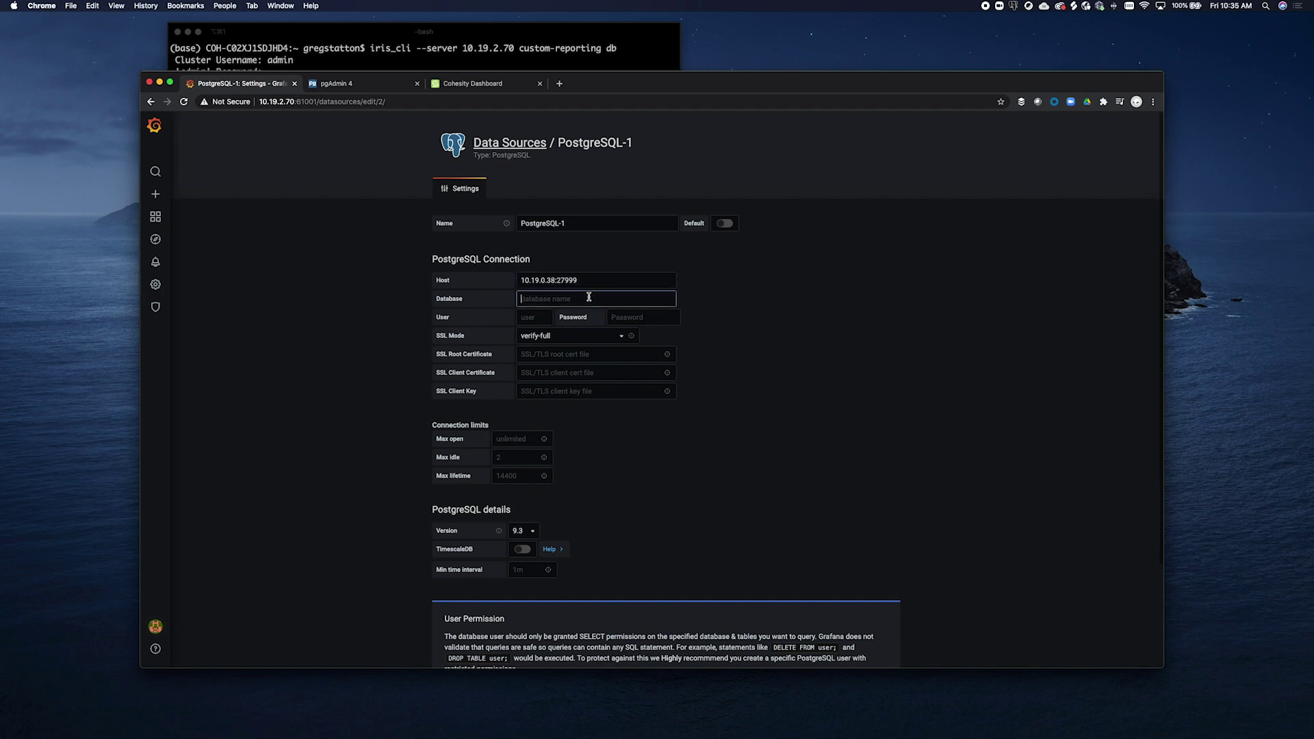
text(postgres)
click(541, 317)
text(reporting_)
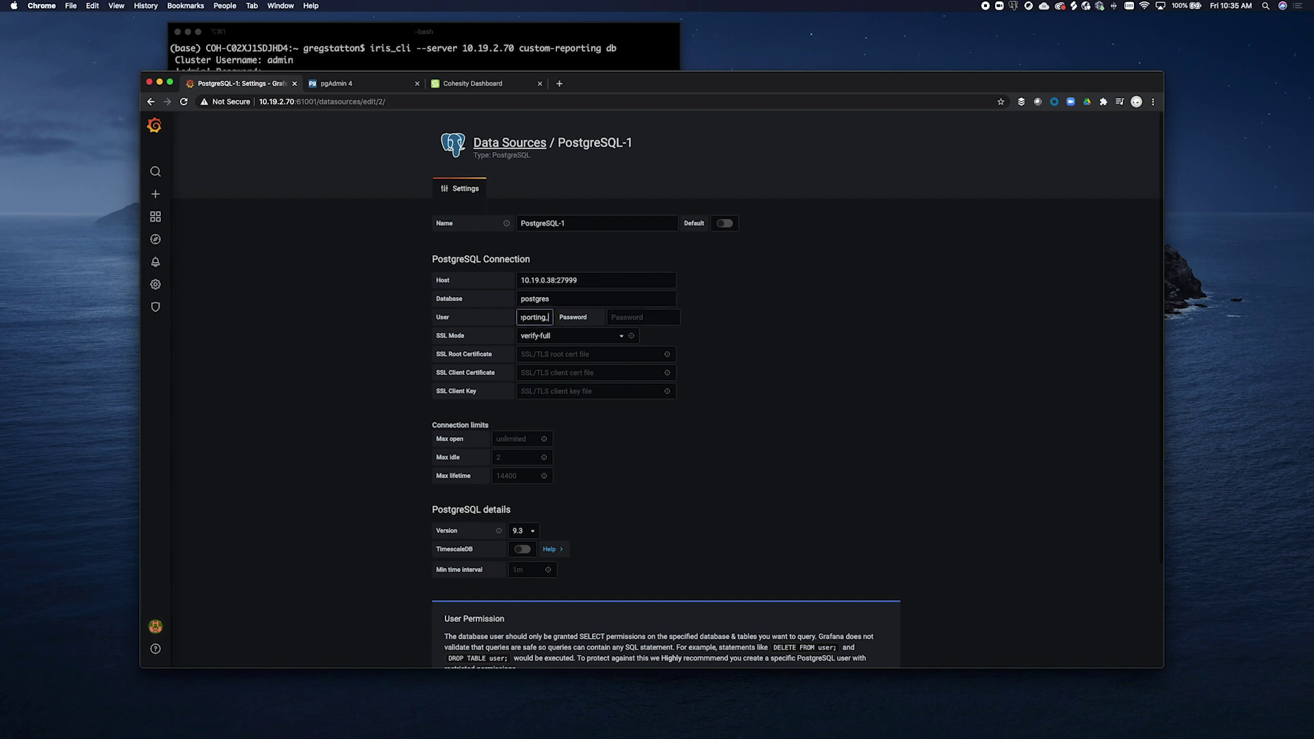
text(read)
Paste the reporting database password copied from iris_cli and set SSL Mode to disable
click(524, 49)
double_click(375, 130)
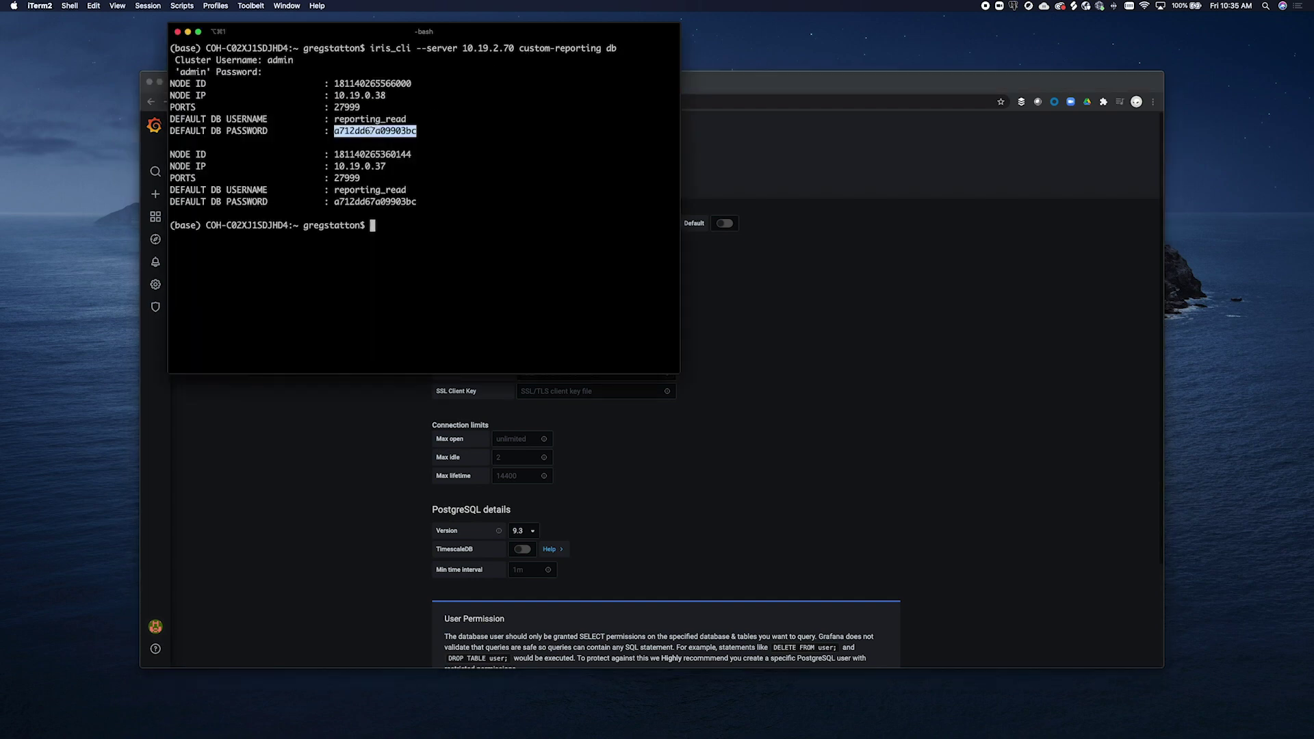
click(767, 368)
click(637, 316)
key(super+v)
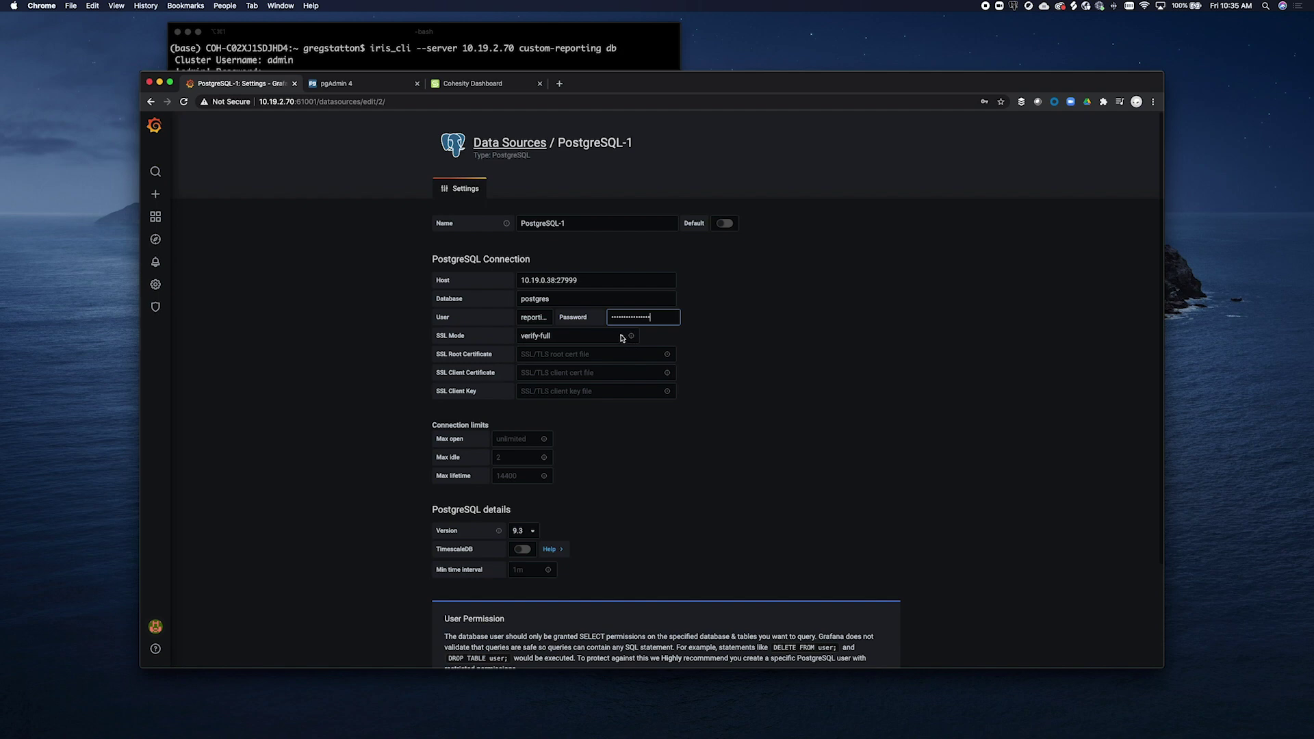
click(622, 337)
click(602, 306)
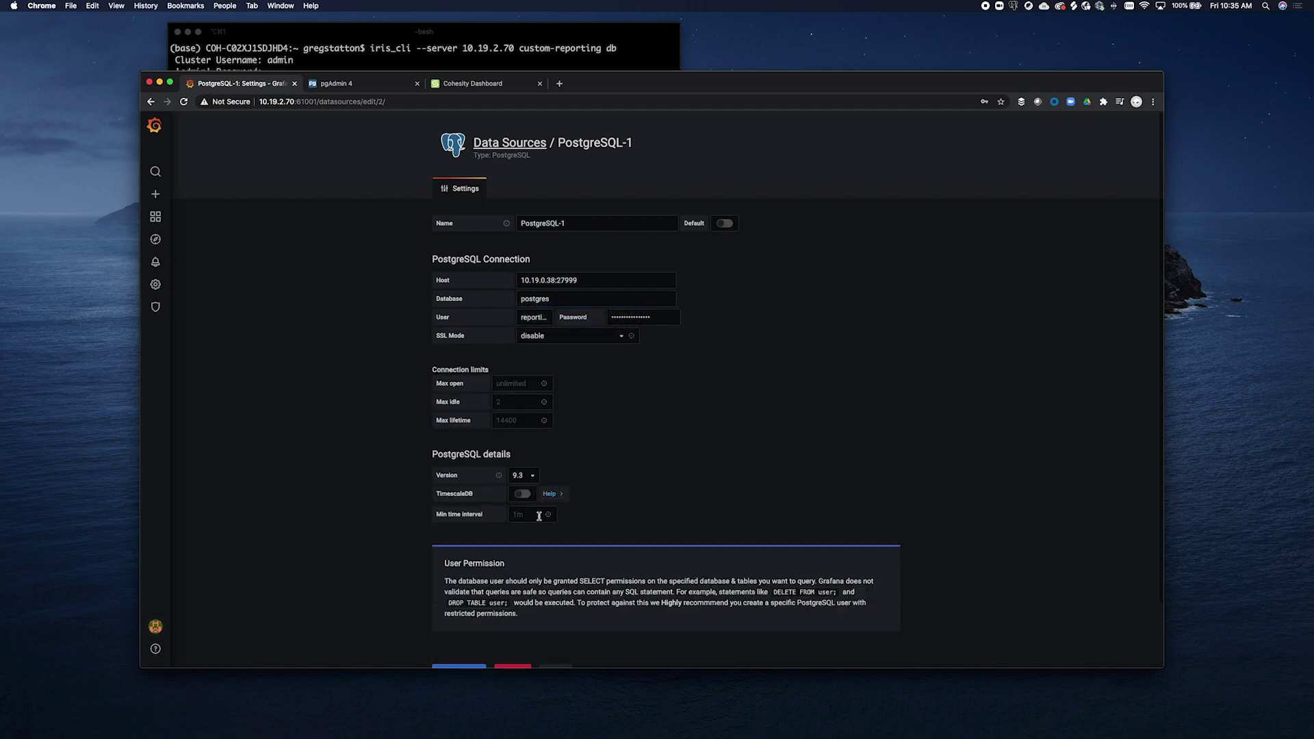
Rename the data source to PostgreSQL-test, Save & Test it, and return to the list
scroll(538, 516, down, 2)
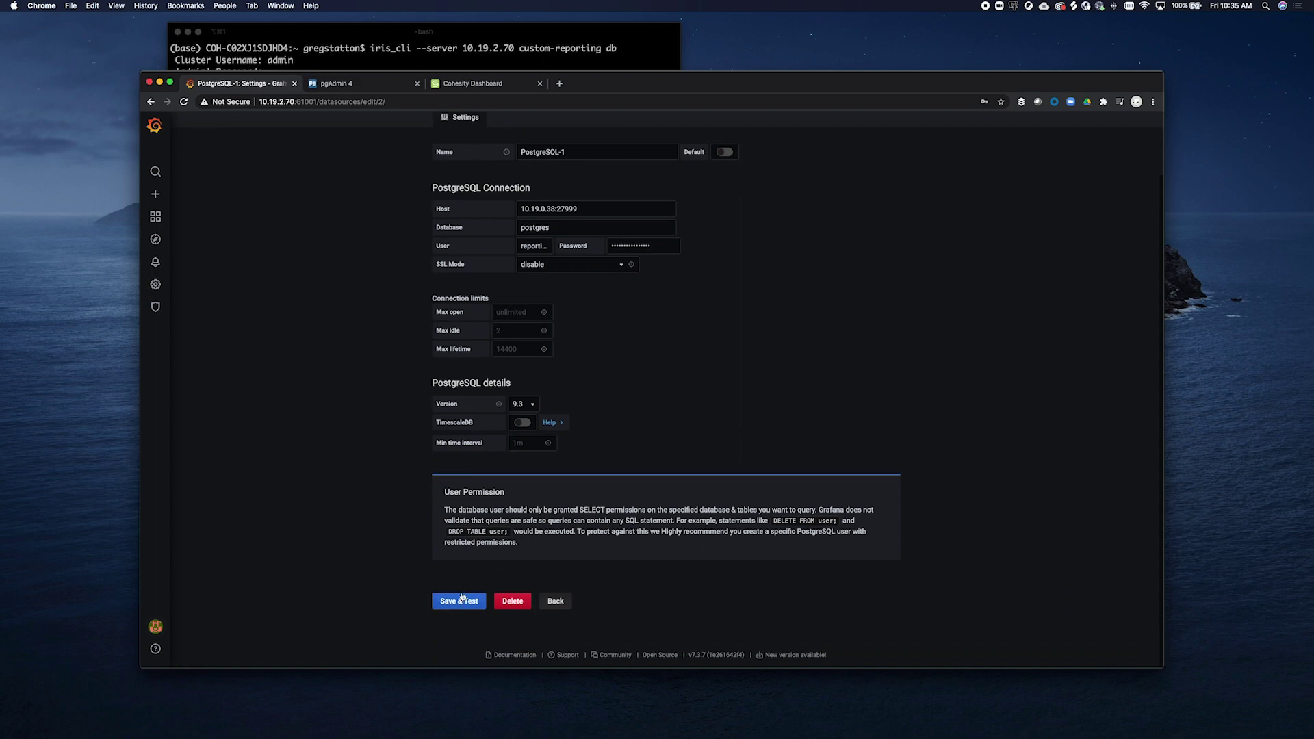
click(617, 153)
text(test)
click(731, 331)
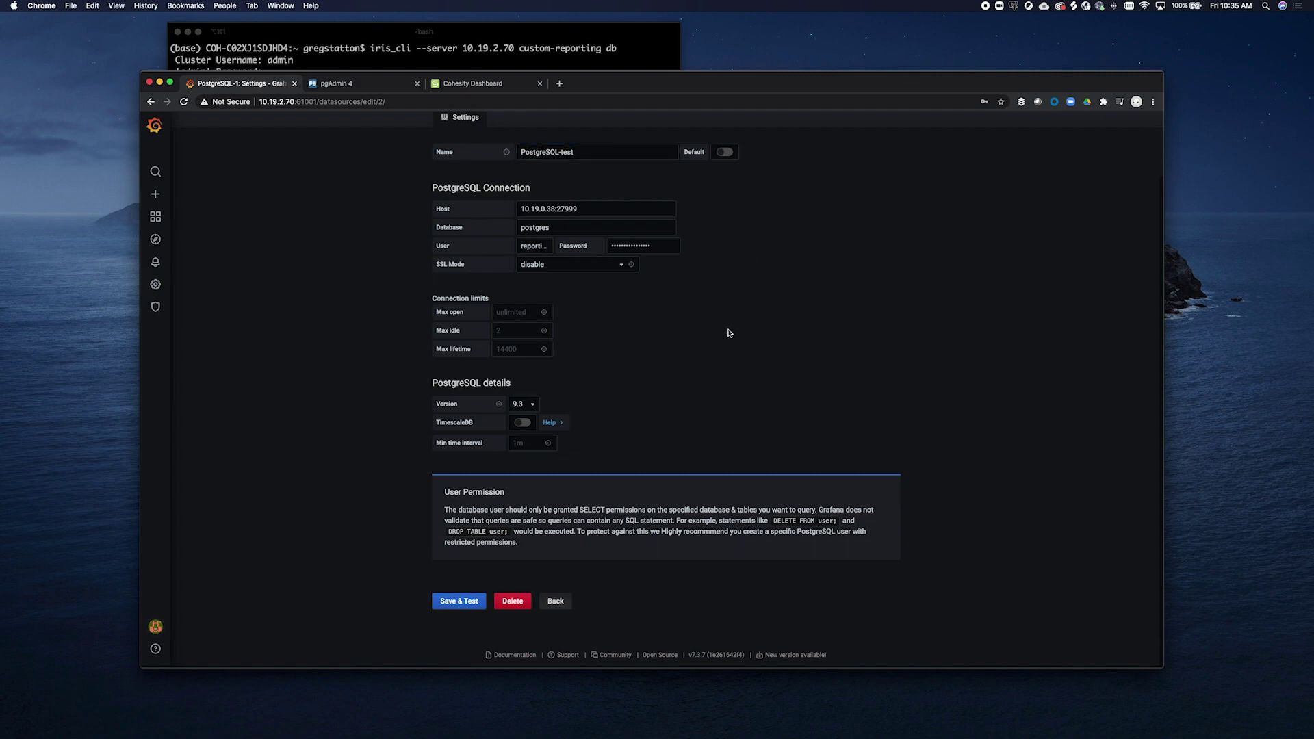
click(470, 601)
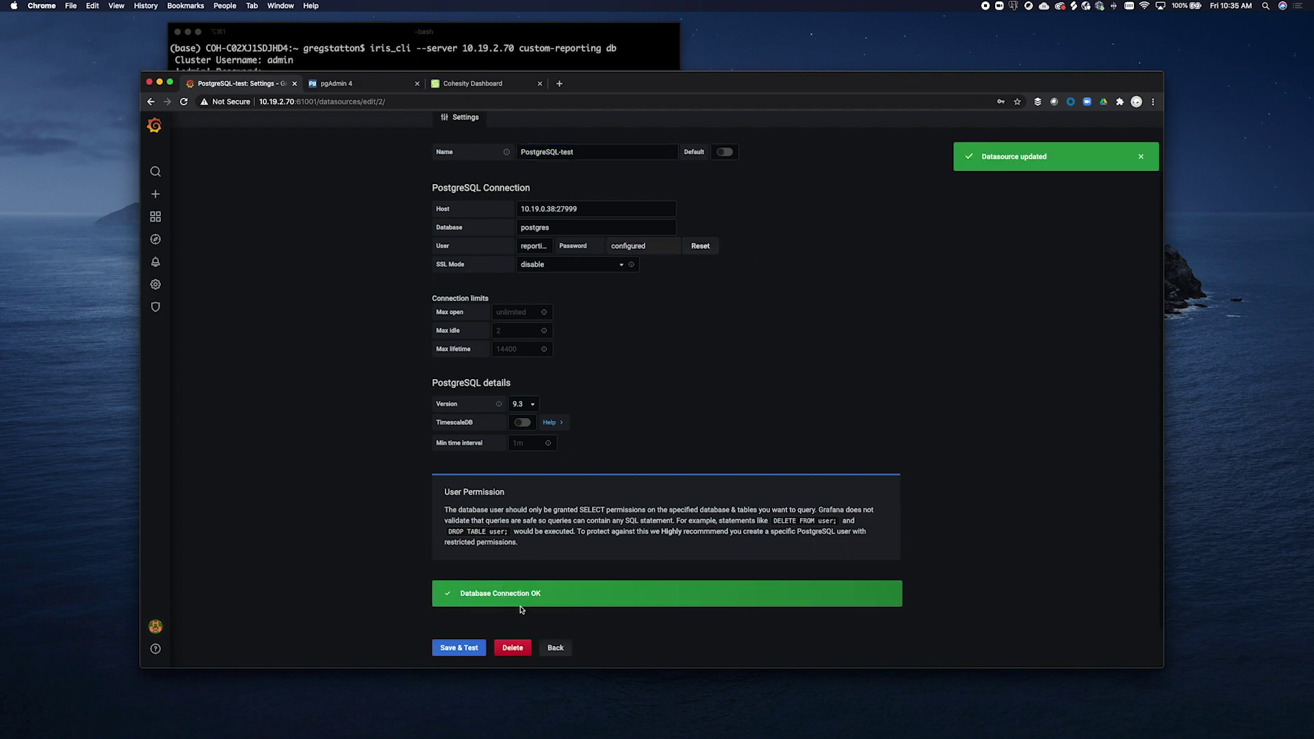
click(554, 648)
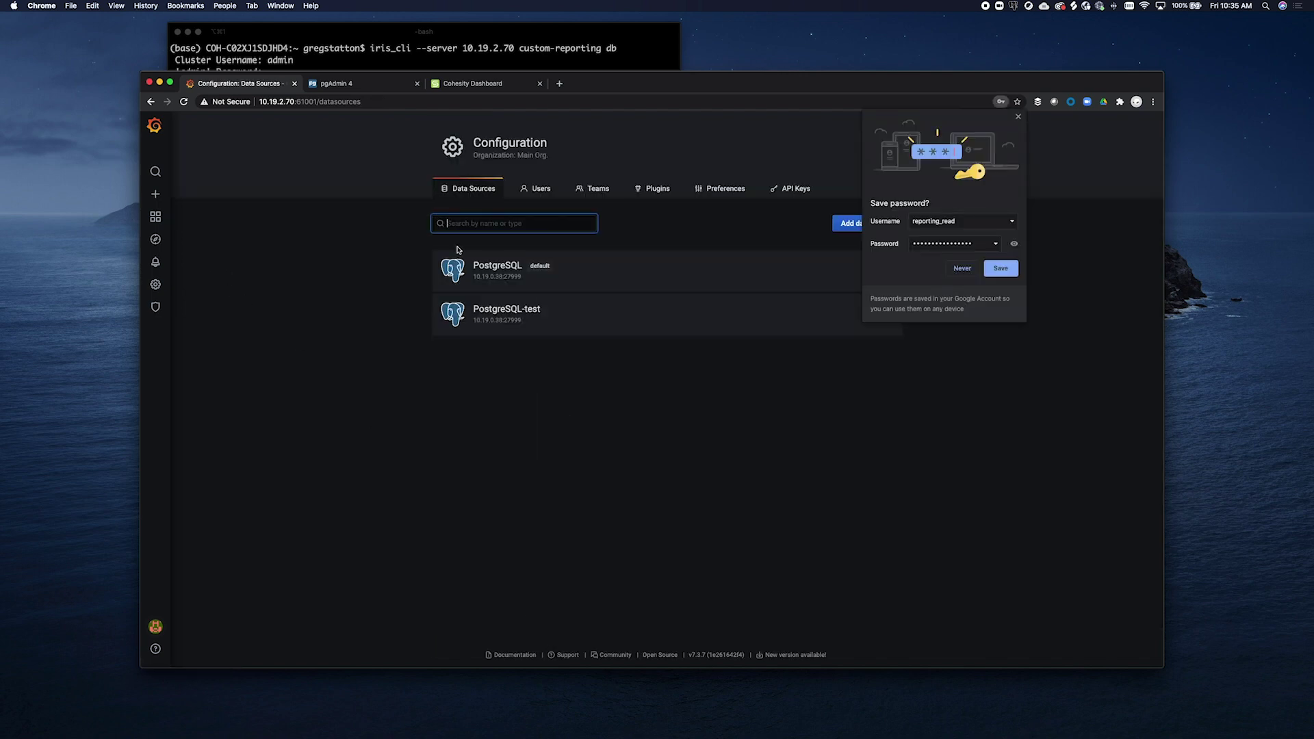
Dismiss the save-password prompt and open Test-Direct-Queries from the Grafana home page
click(1019, 118)
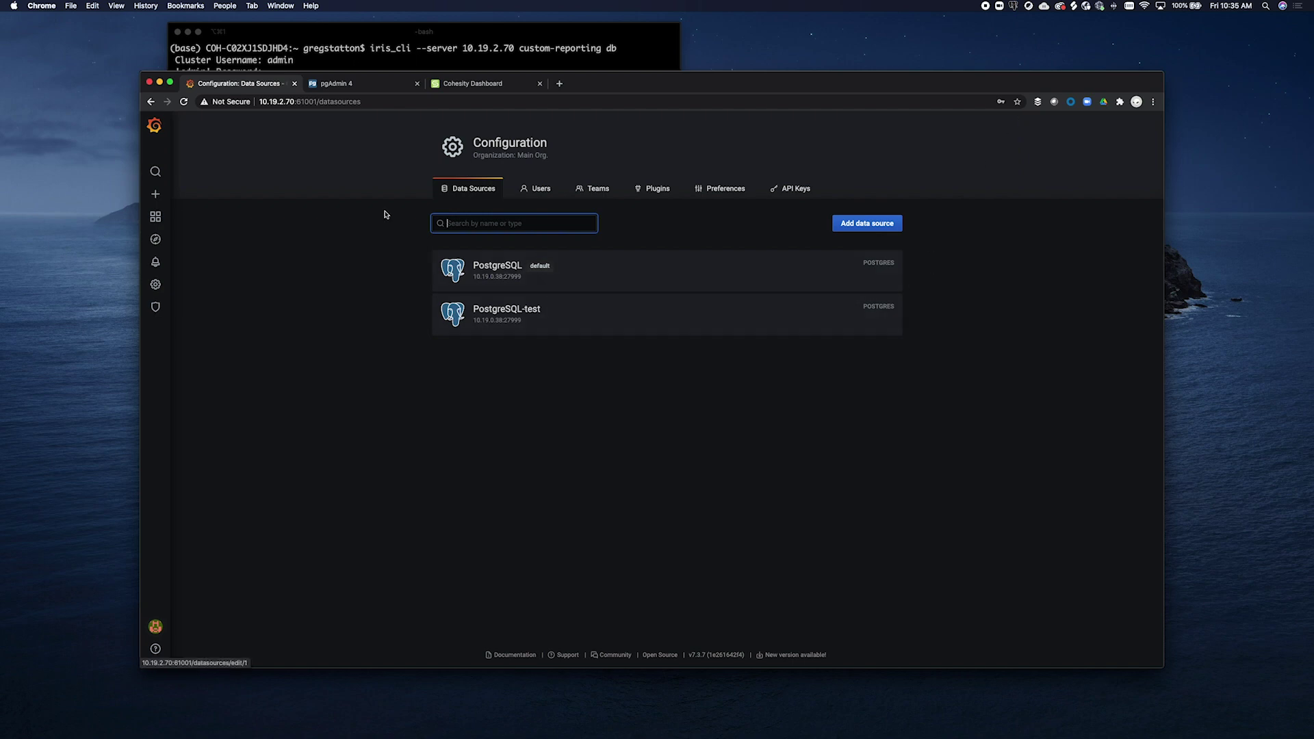
mouse_move(158, 218)
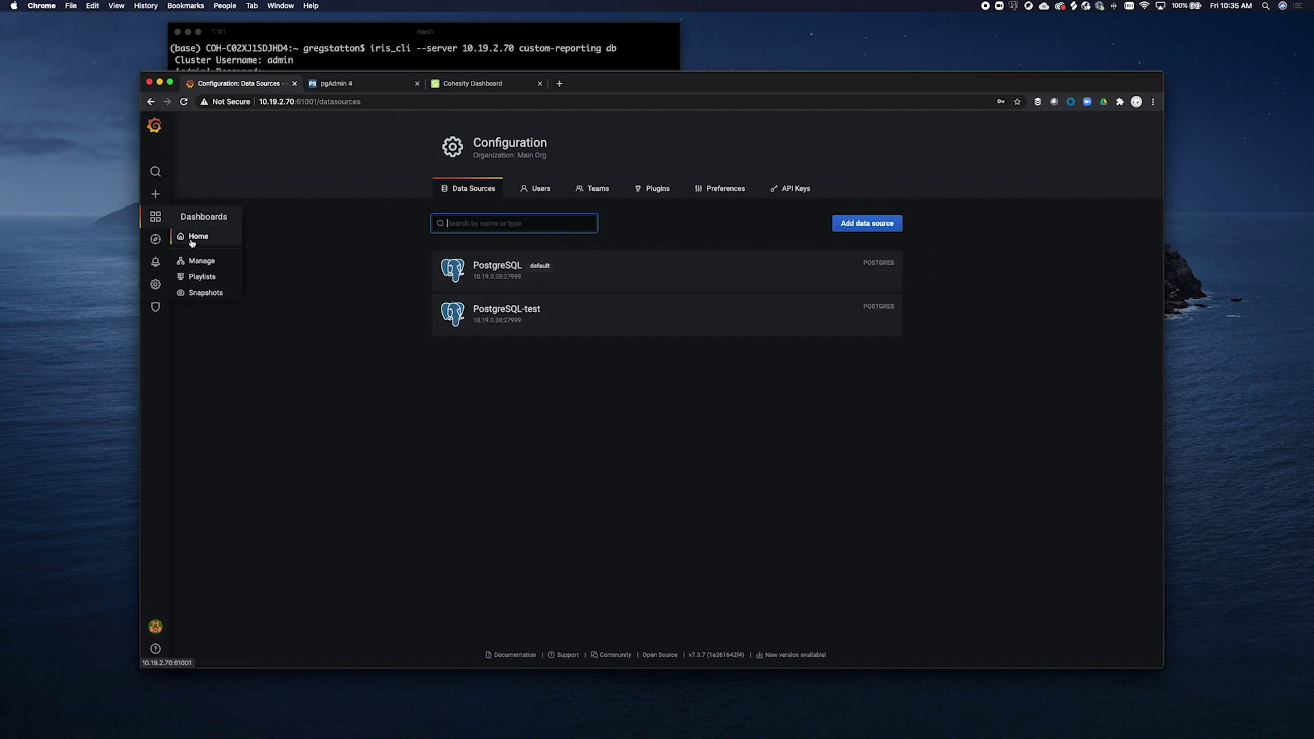
click(193, 241)
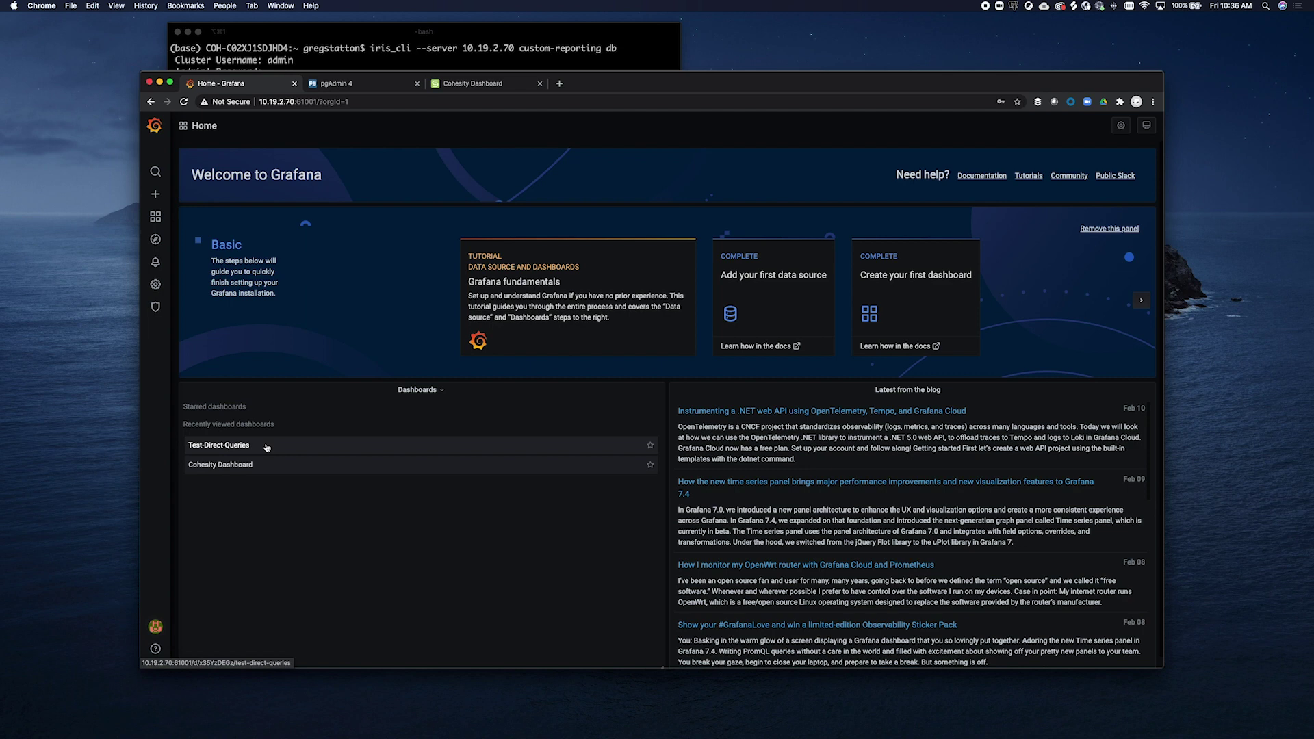
click(266, 447)
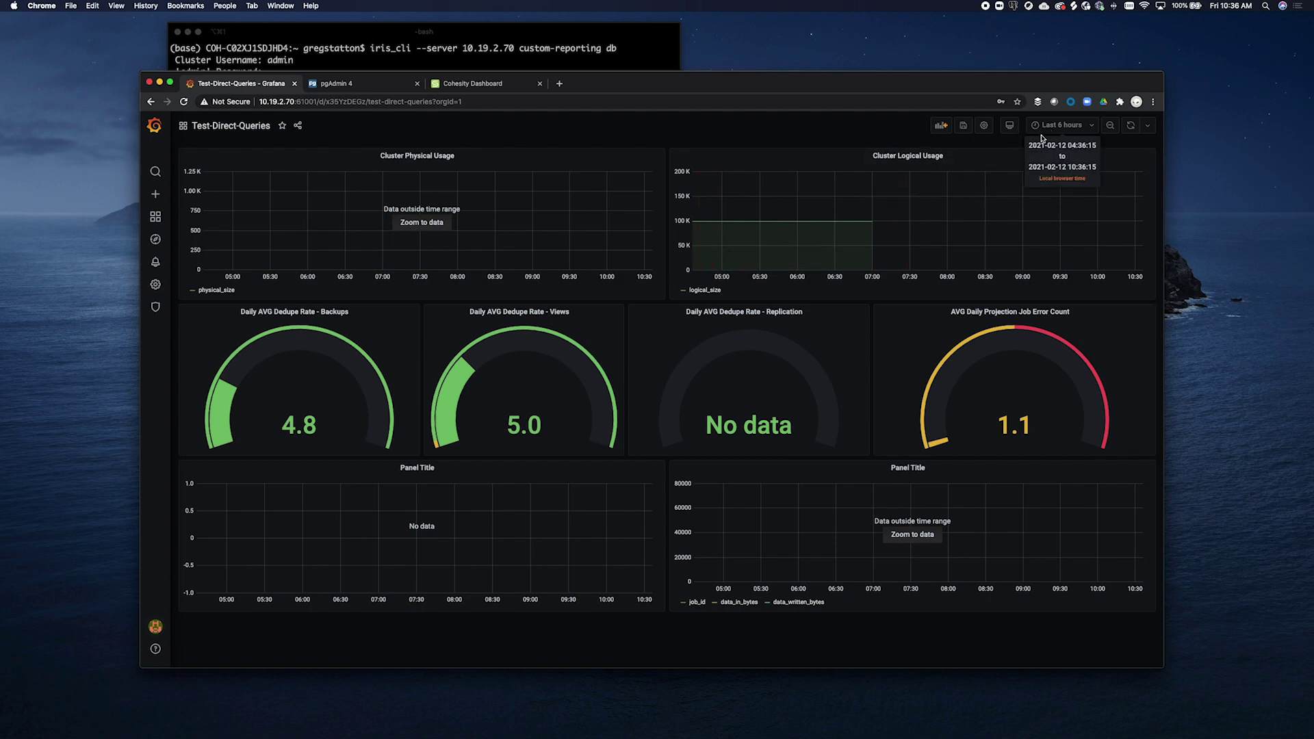
View the dashboard over Last 2 days, Last 6 months, then Last 1 year
click(1037, 126)
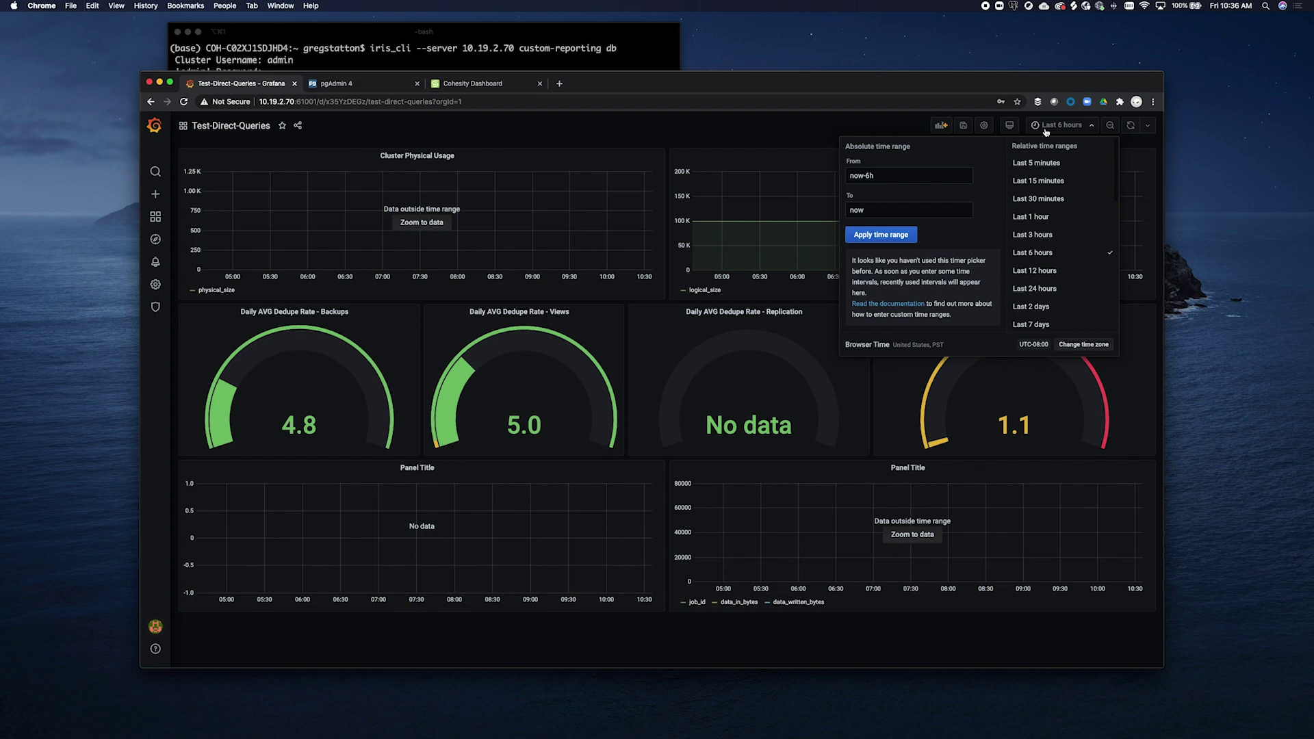
click(1051, 308)
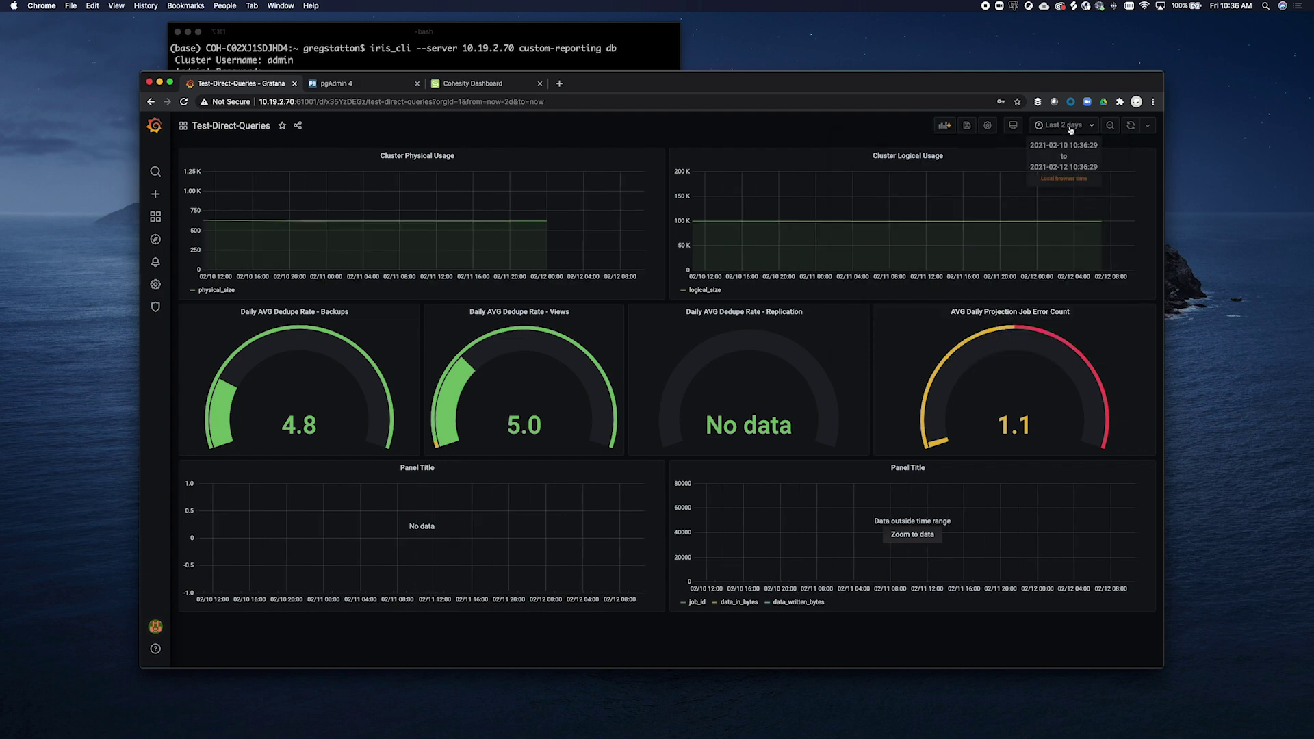
click(1062, 125)
scroll(1051, 274, down, 2)
click(1052, 284)
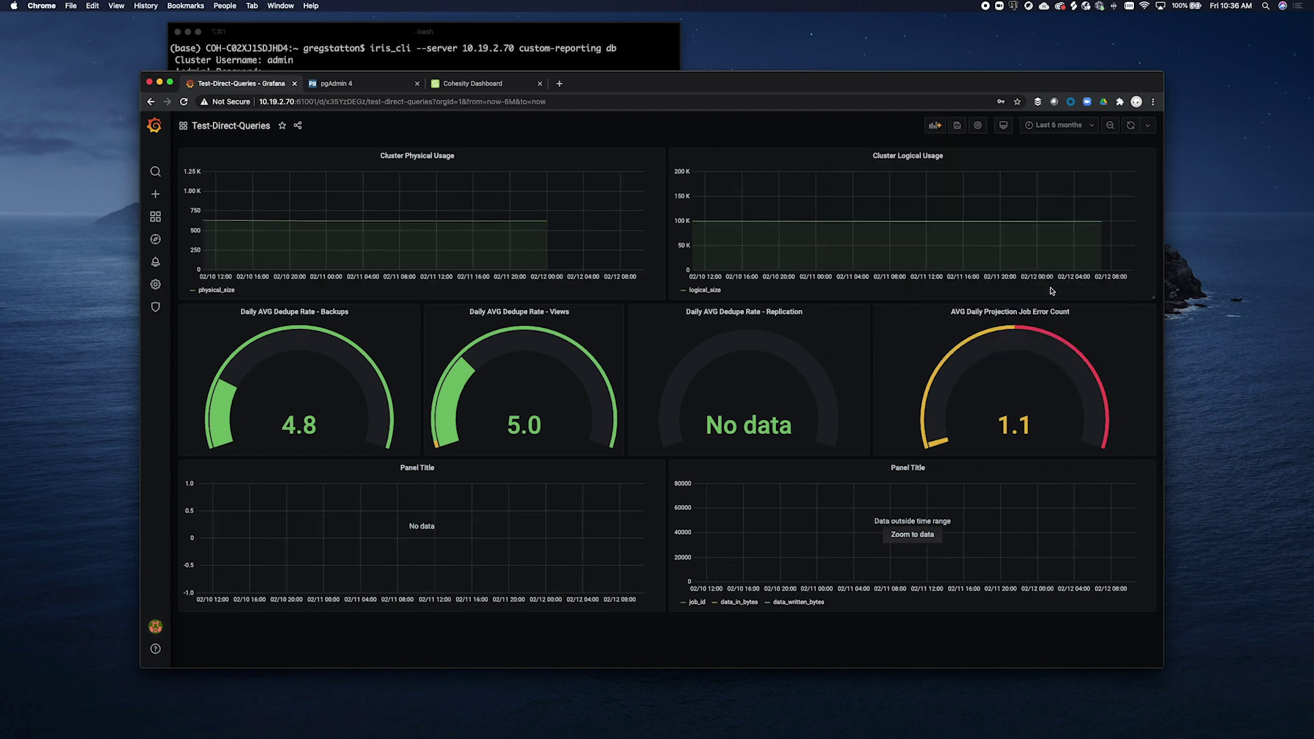
click(1044, 128)
scroll(1054, 233, down, 5)
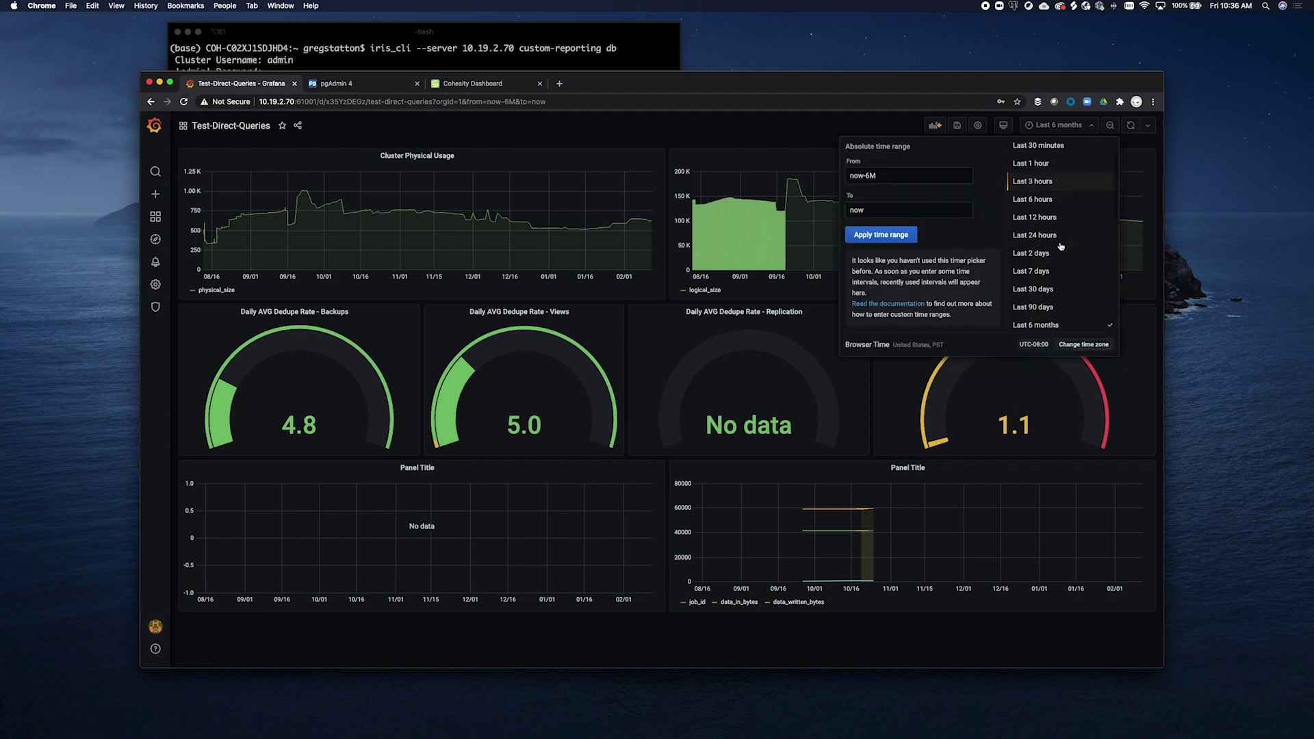
click(1056, 232)
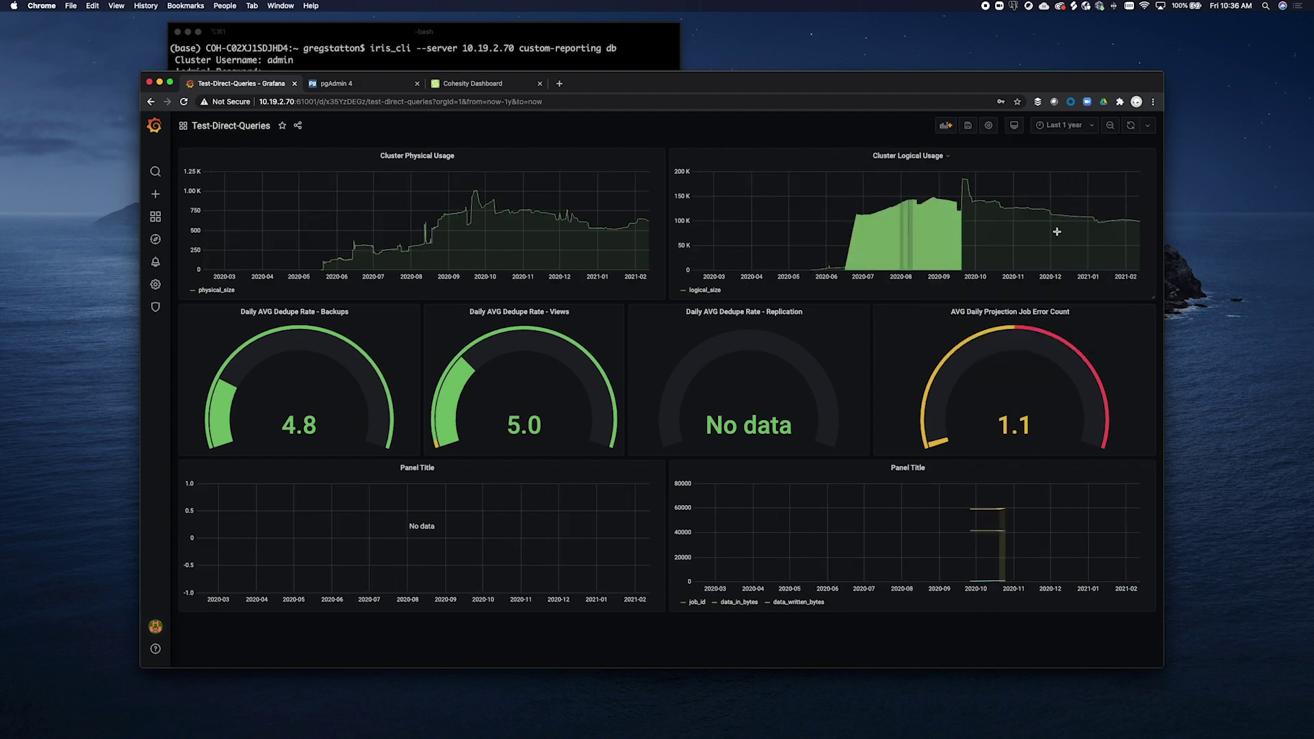
Set the time range to Previous week and switch to the pgAdmin 4 query results
click(1059, 126)
scroll(1047, 297, down, 7)
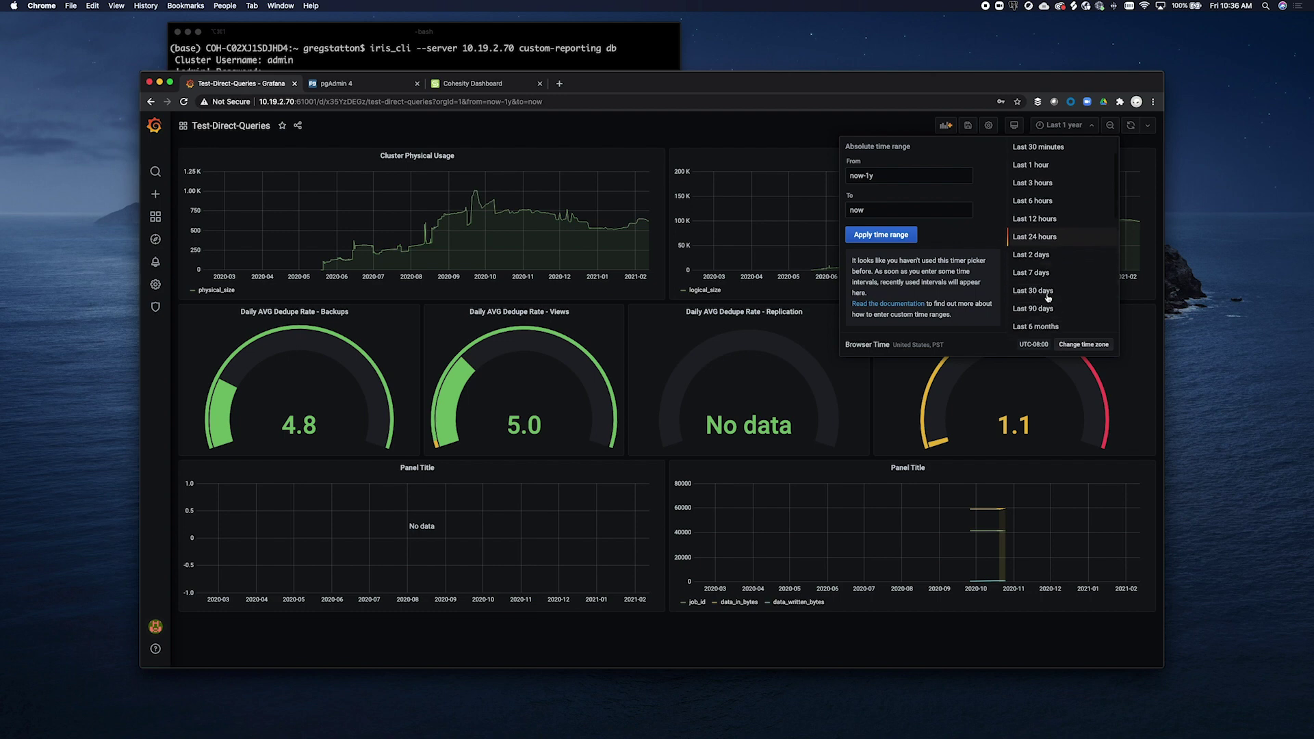
click(1047, 297)
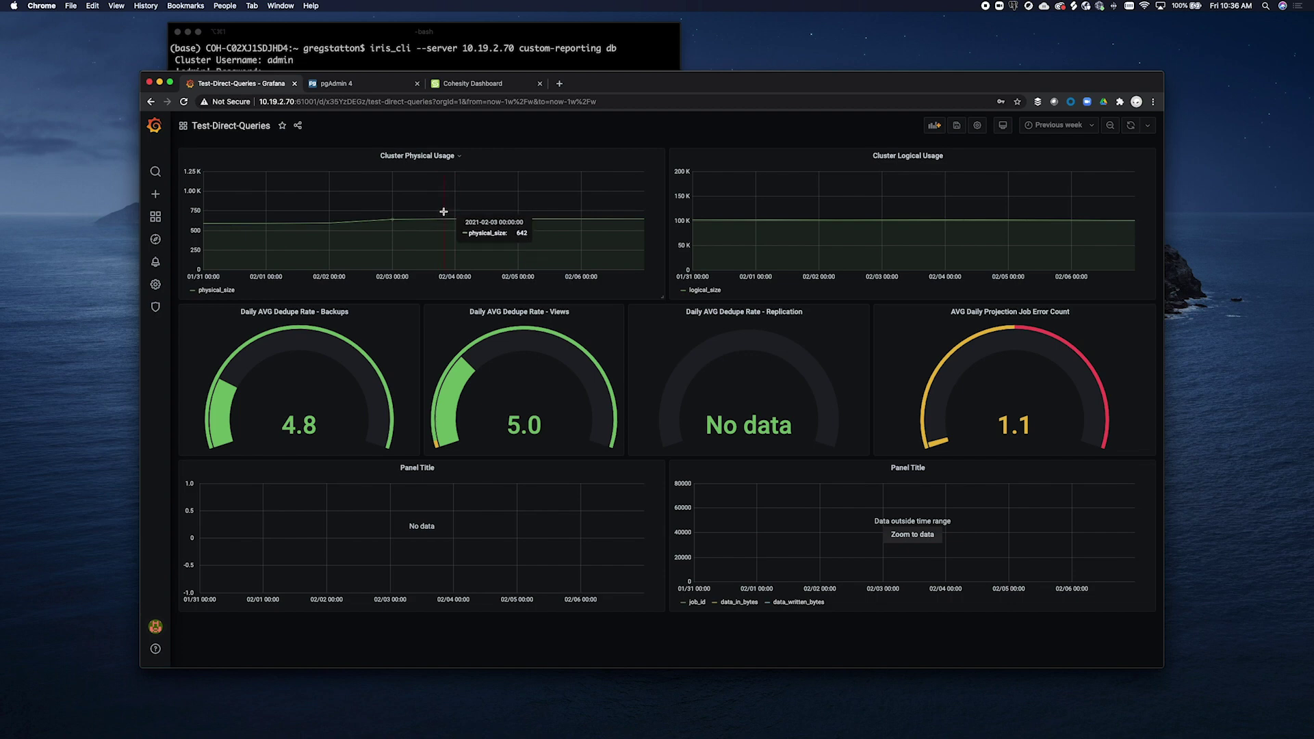
click(374, 85)
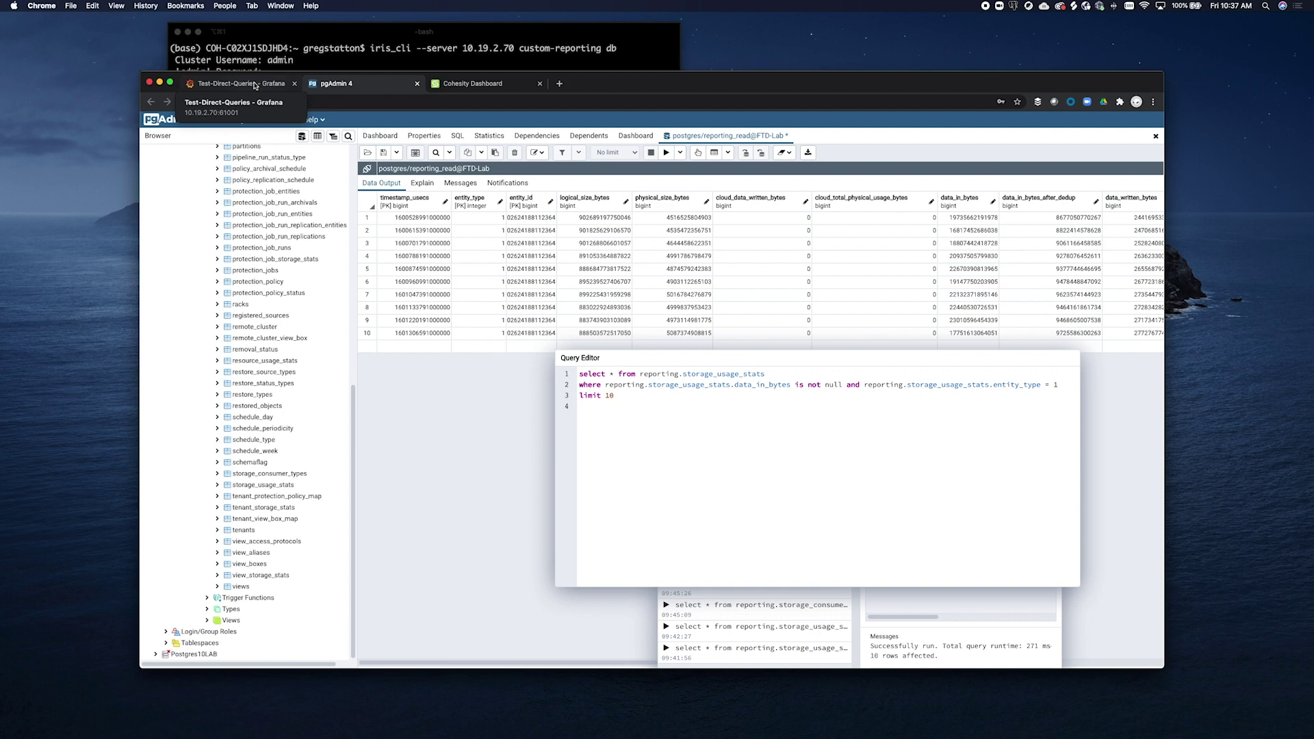
Return to the Grafana dashboard and open the Cluster Physical Usage panel menu
click(256, 85)
click(460, 156)
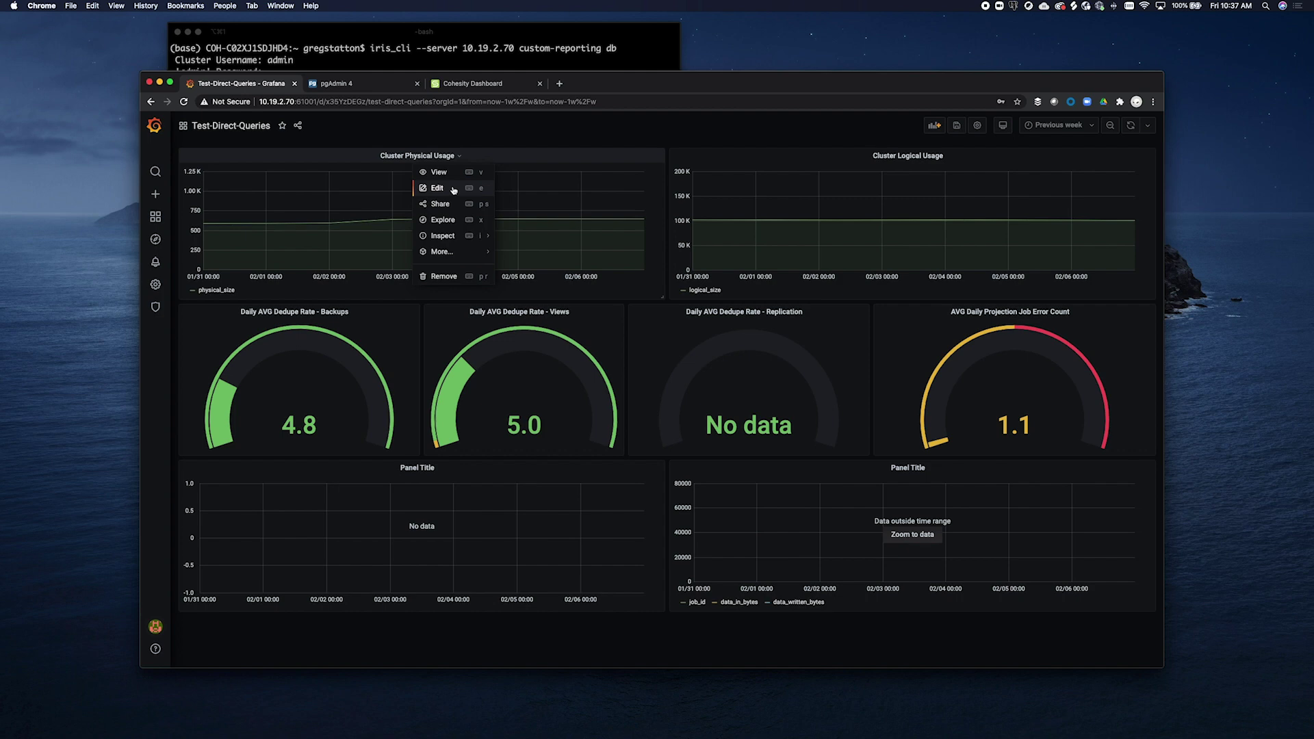
Choose Edit for Cluster Physical Usage to show its daily average physical_size query
click(454, 190)
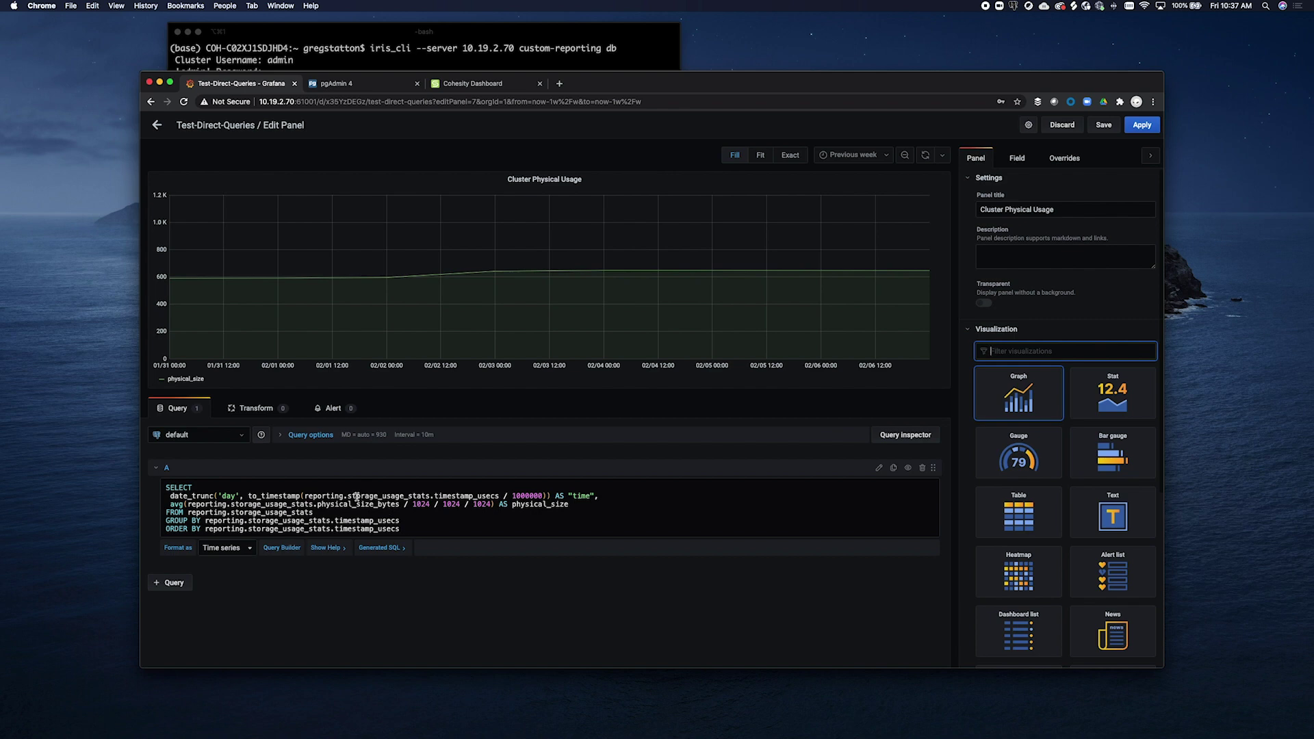
drag(170, 496, 551, 496)
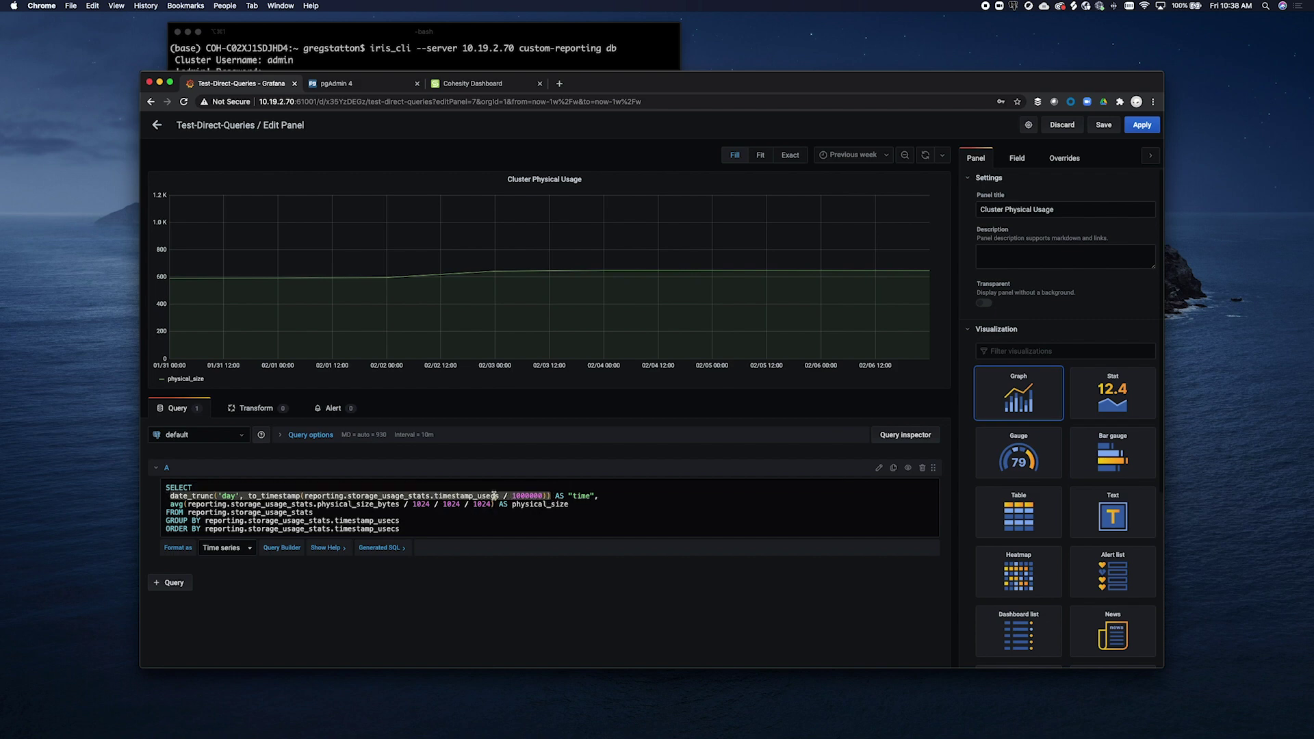
click(391, 88)
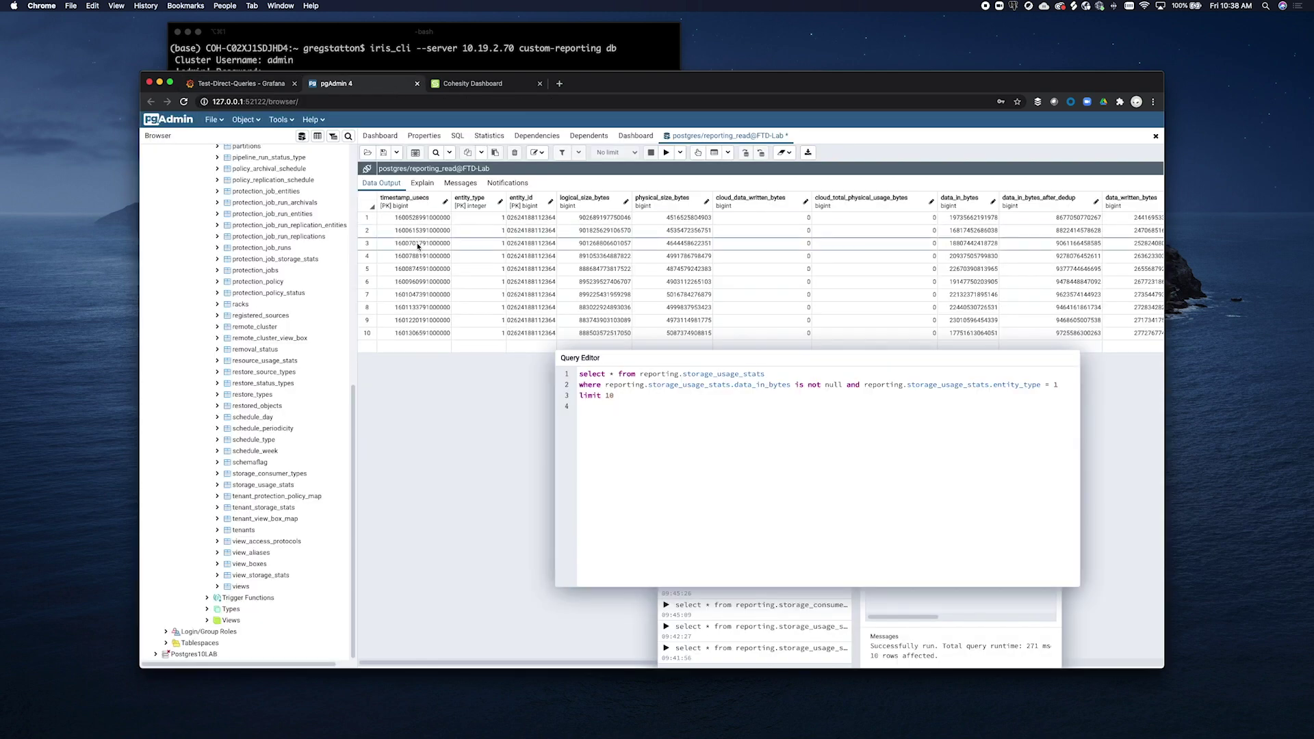
click(241, 85)
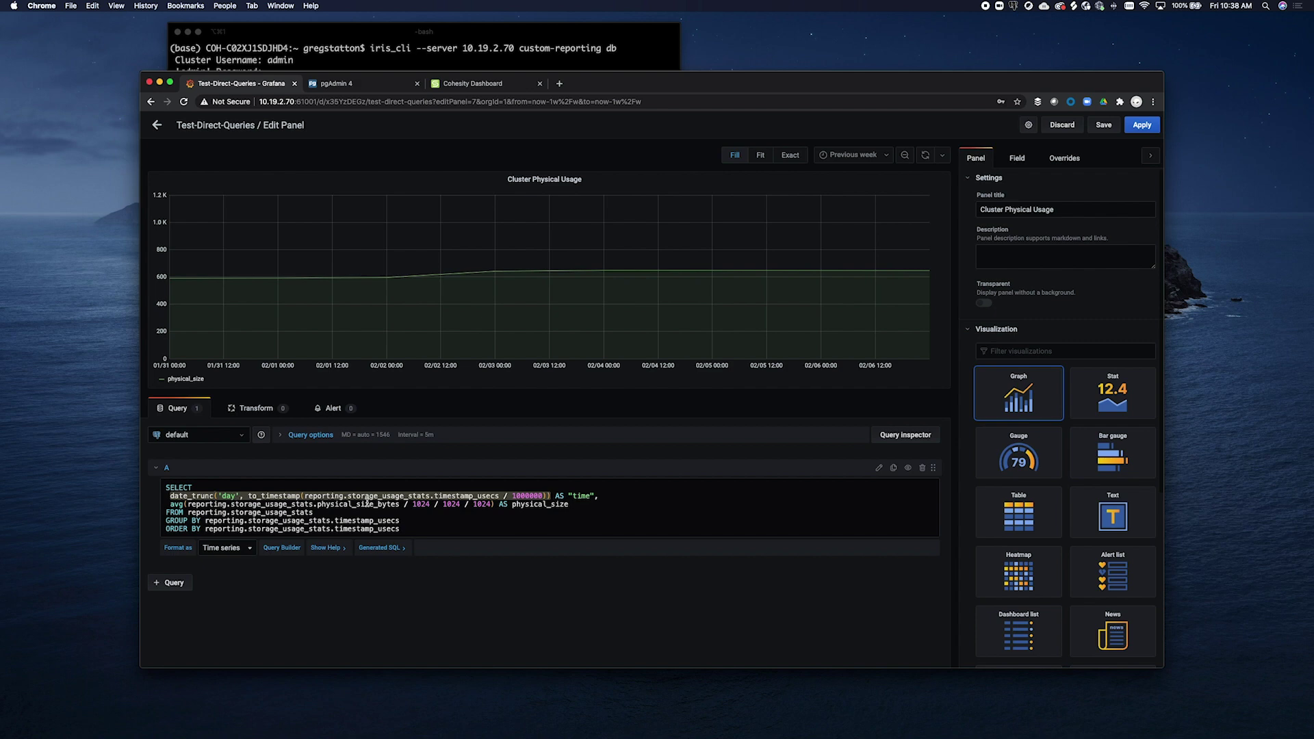
click(559, 495)
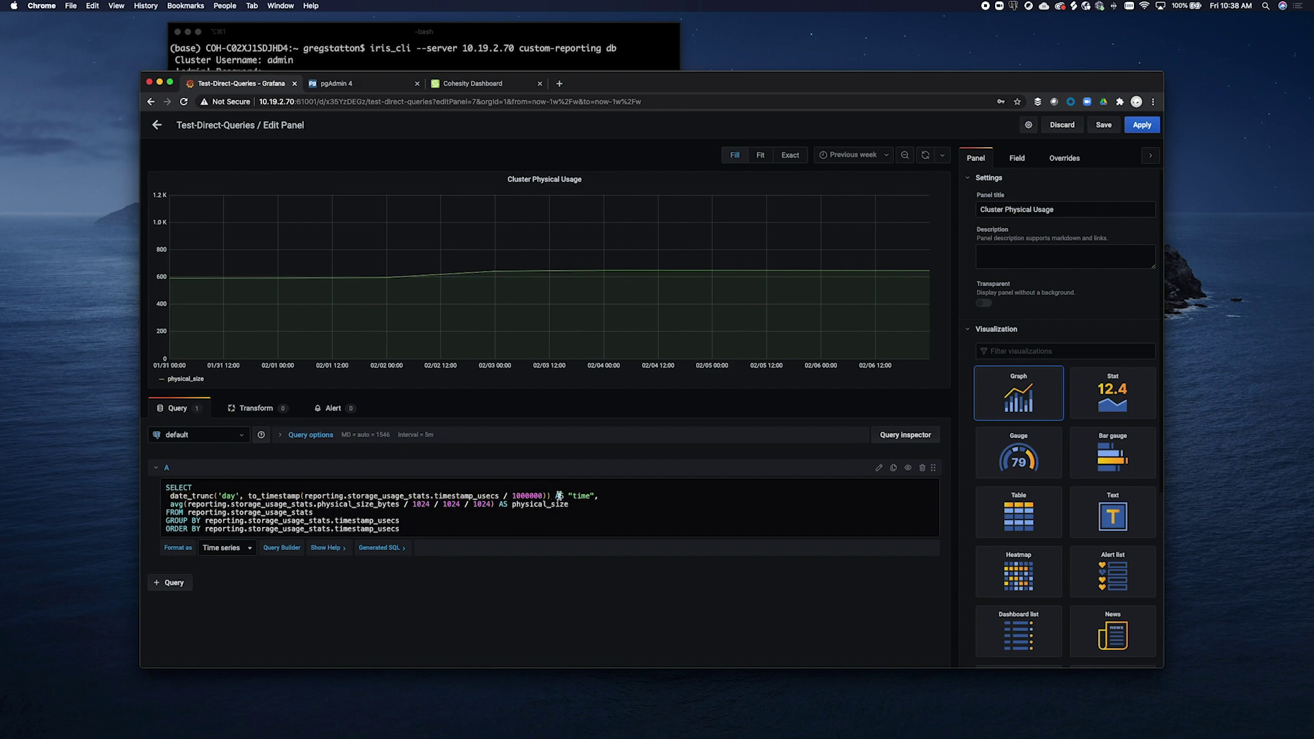
drag(555, 495, 593, 494)
click(580, 496)
double_click(388, 504)
Preview Cluster Physical Usage as Stat, Gauge, Bar gauge and Table, revert to Graph, and discard
click(1107, 403)
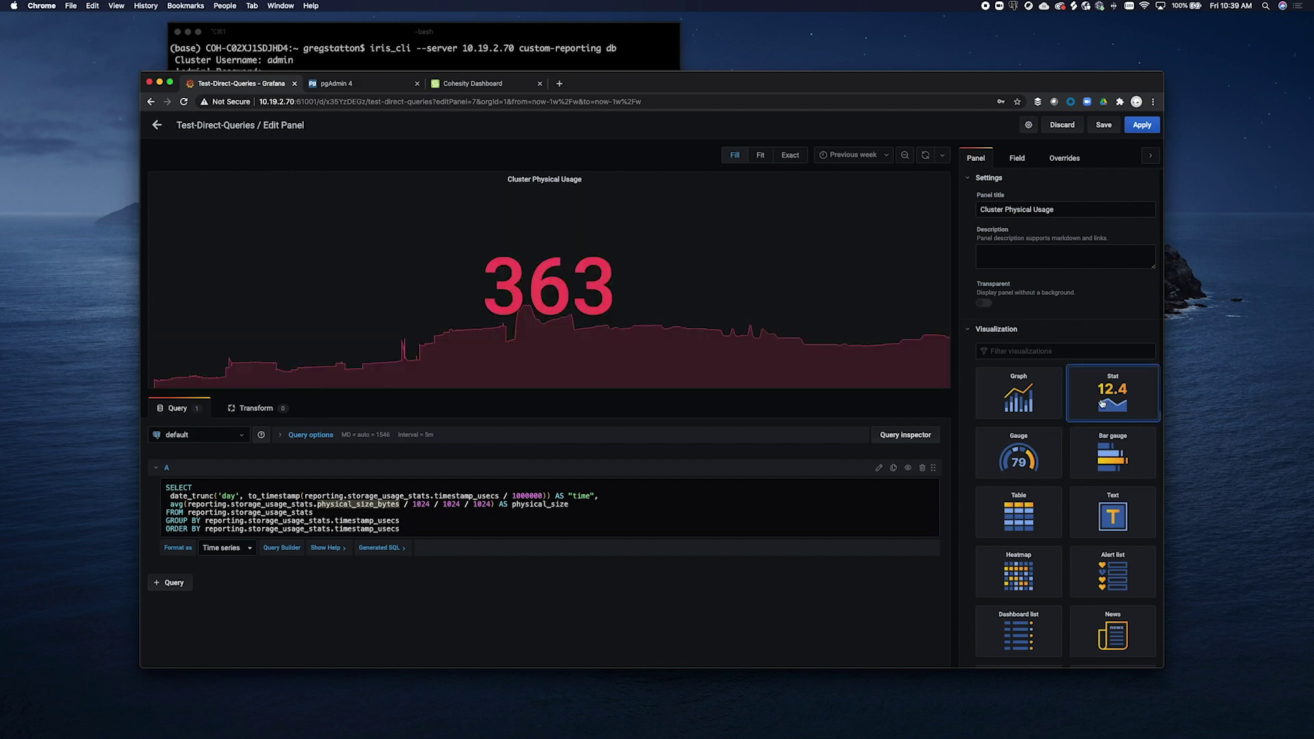
click(1020, 395)
click(1032, 465)
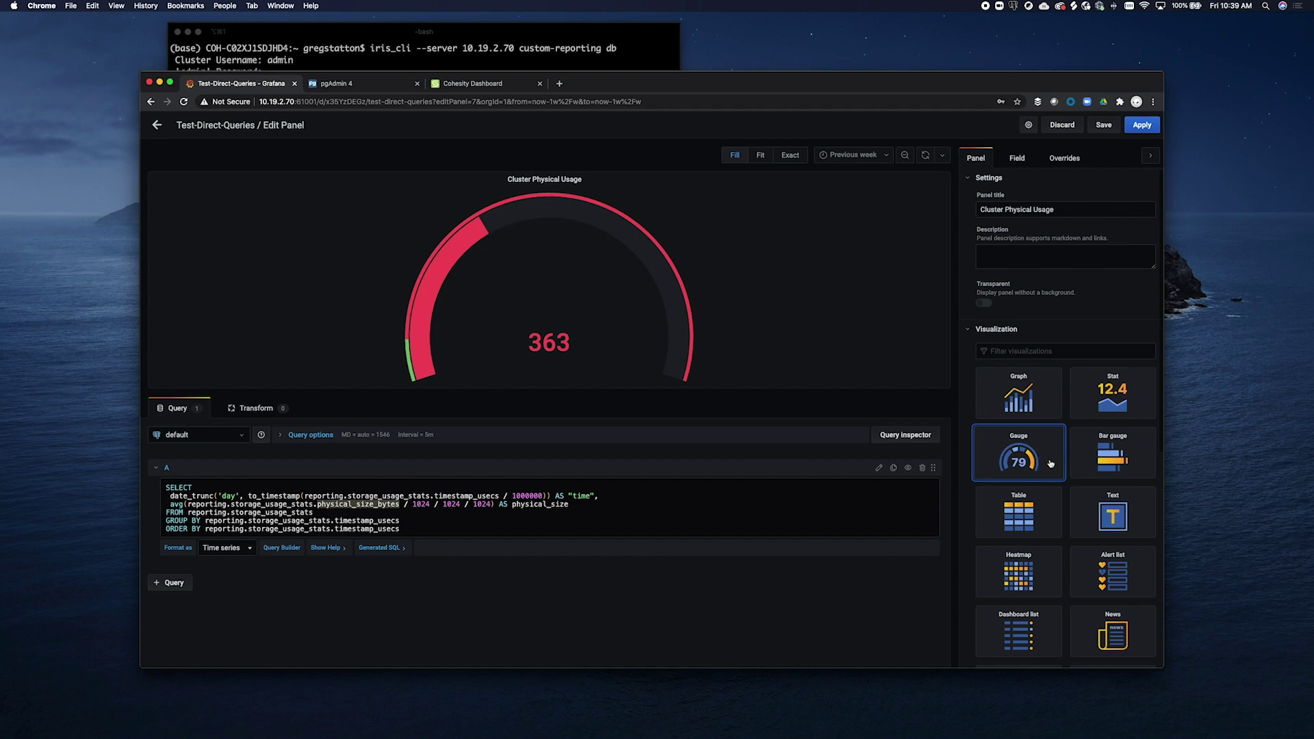
click(1088, 460)
click(1033, 507)
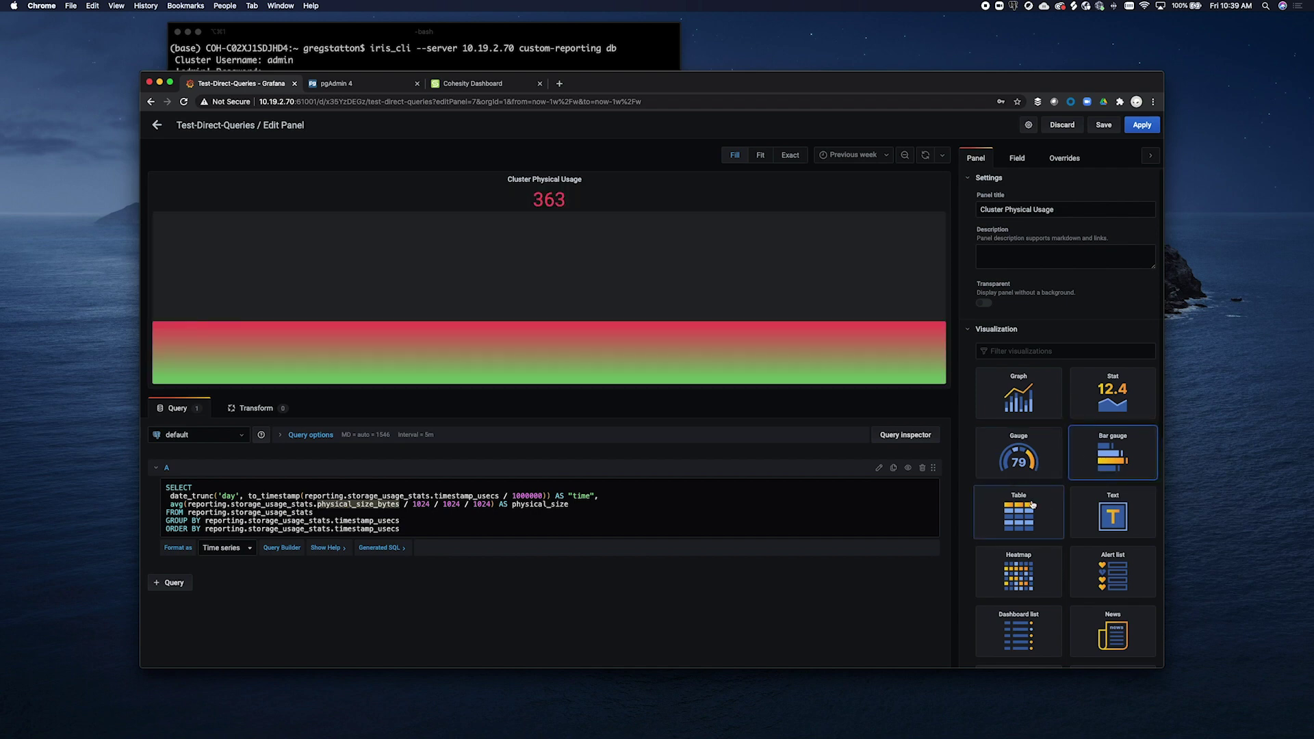
click(1017, 399)
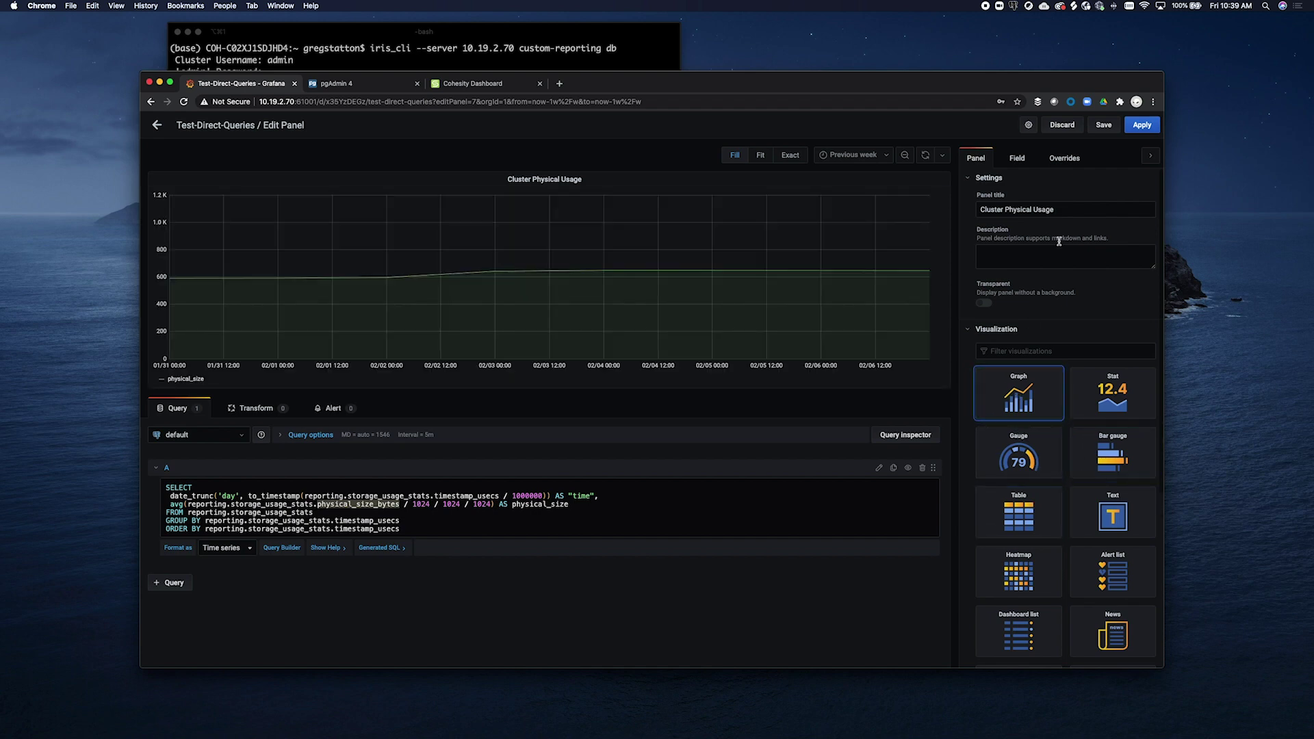
click(1075, 125)
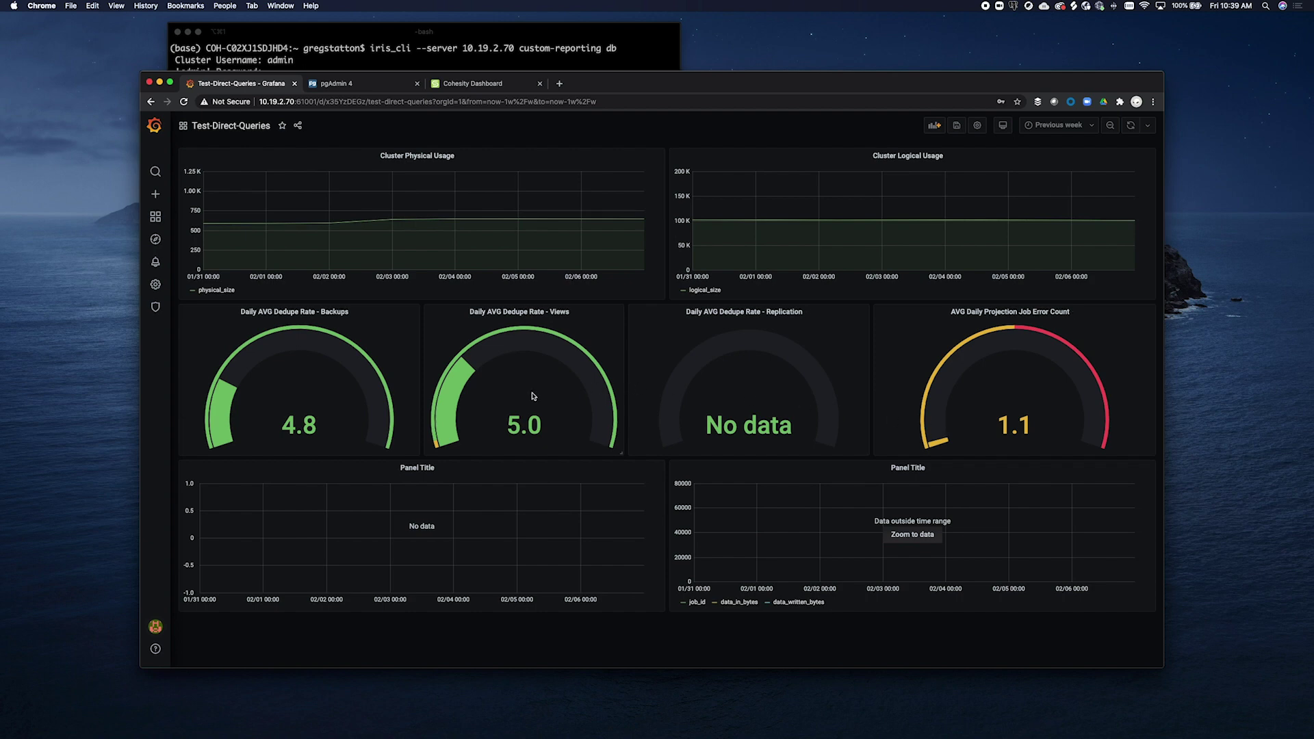
Edit the Daily AVG Dedupe Rate - Views gauge, select its time and dedupe query lines, then go to pgAdmin 4
click(574, 314)
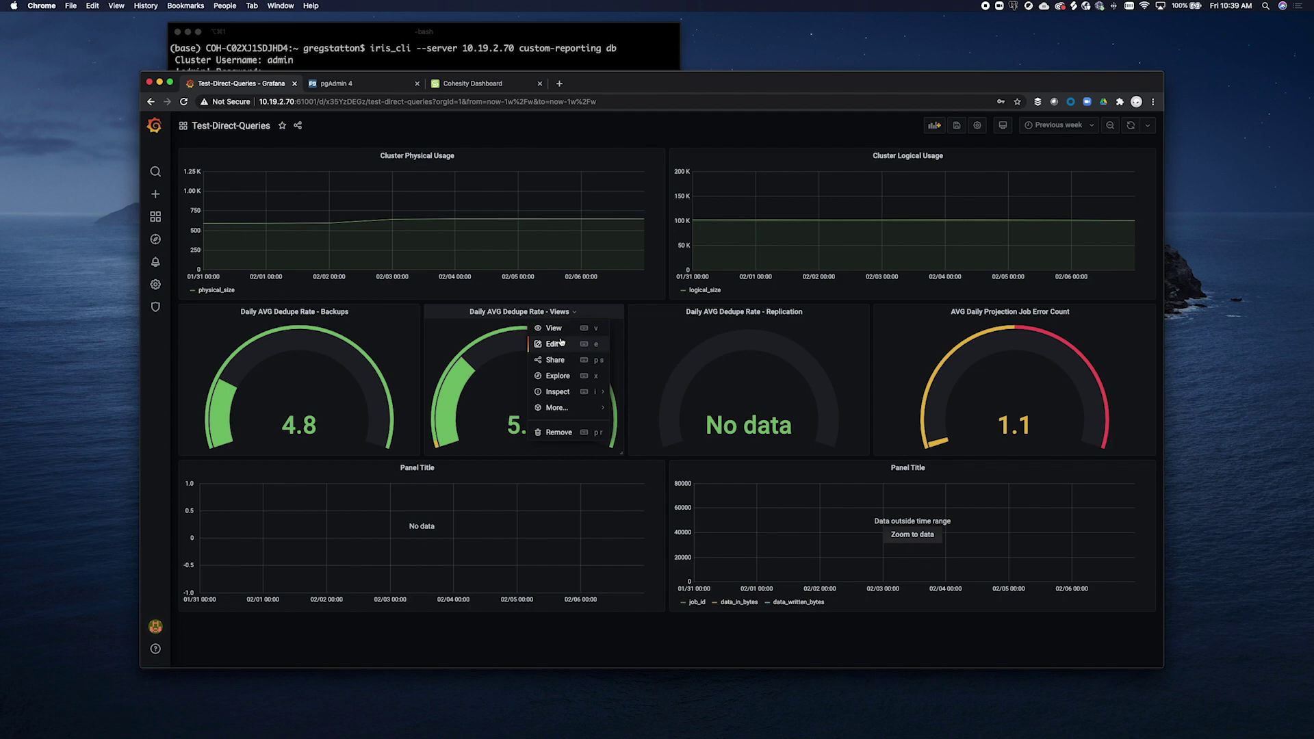
click(561, 342)
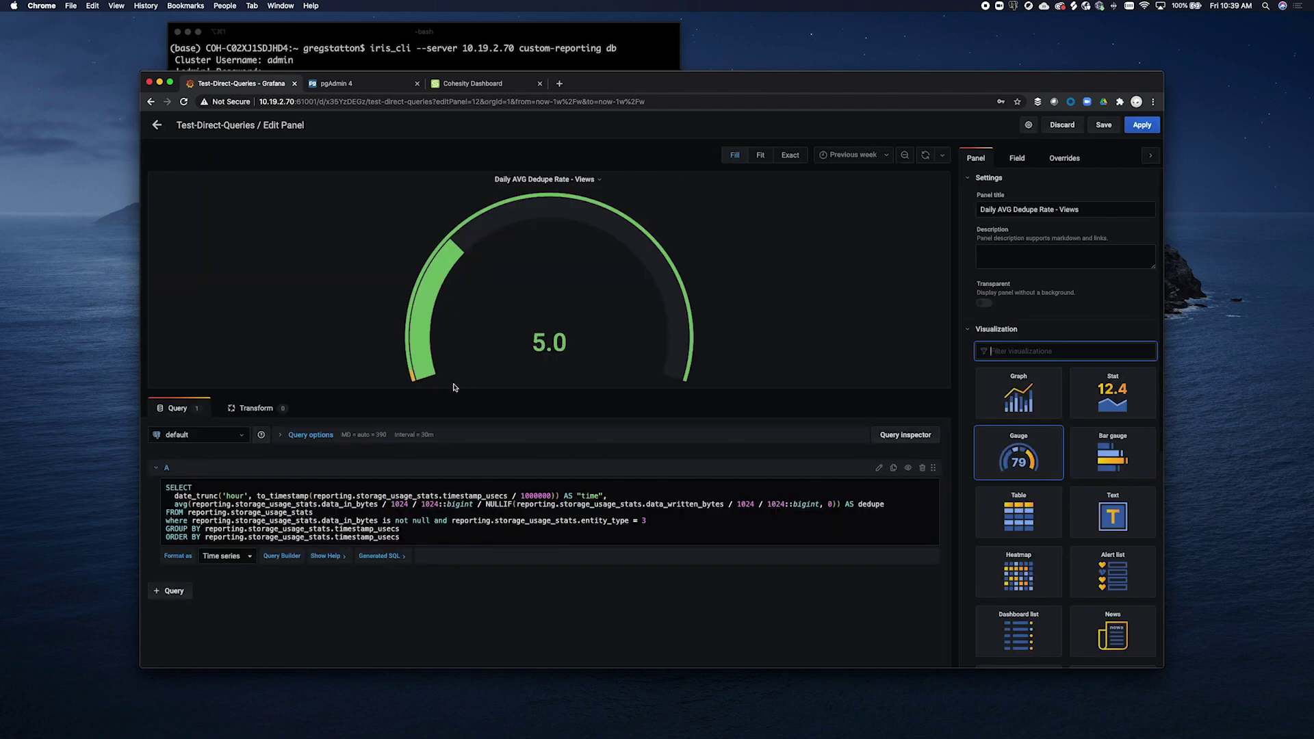
drag(169, 497, 525, 495)
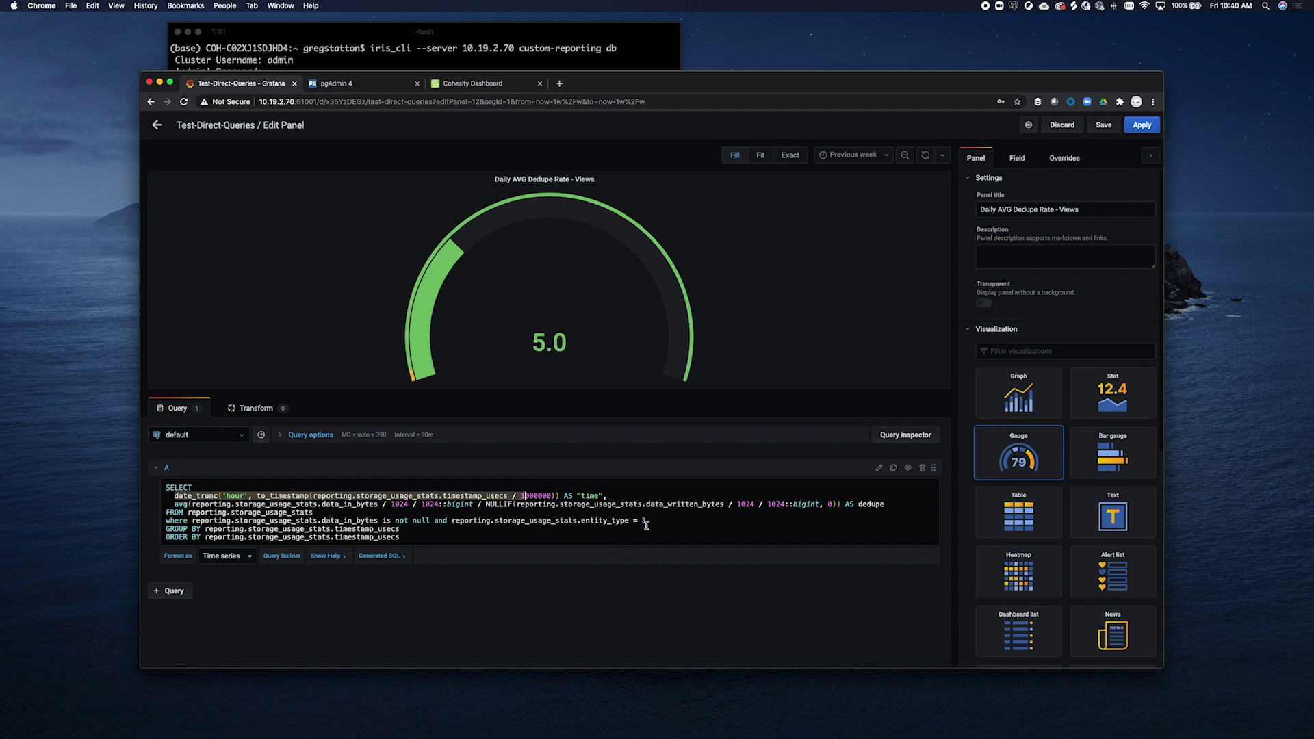
click(356, 84)
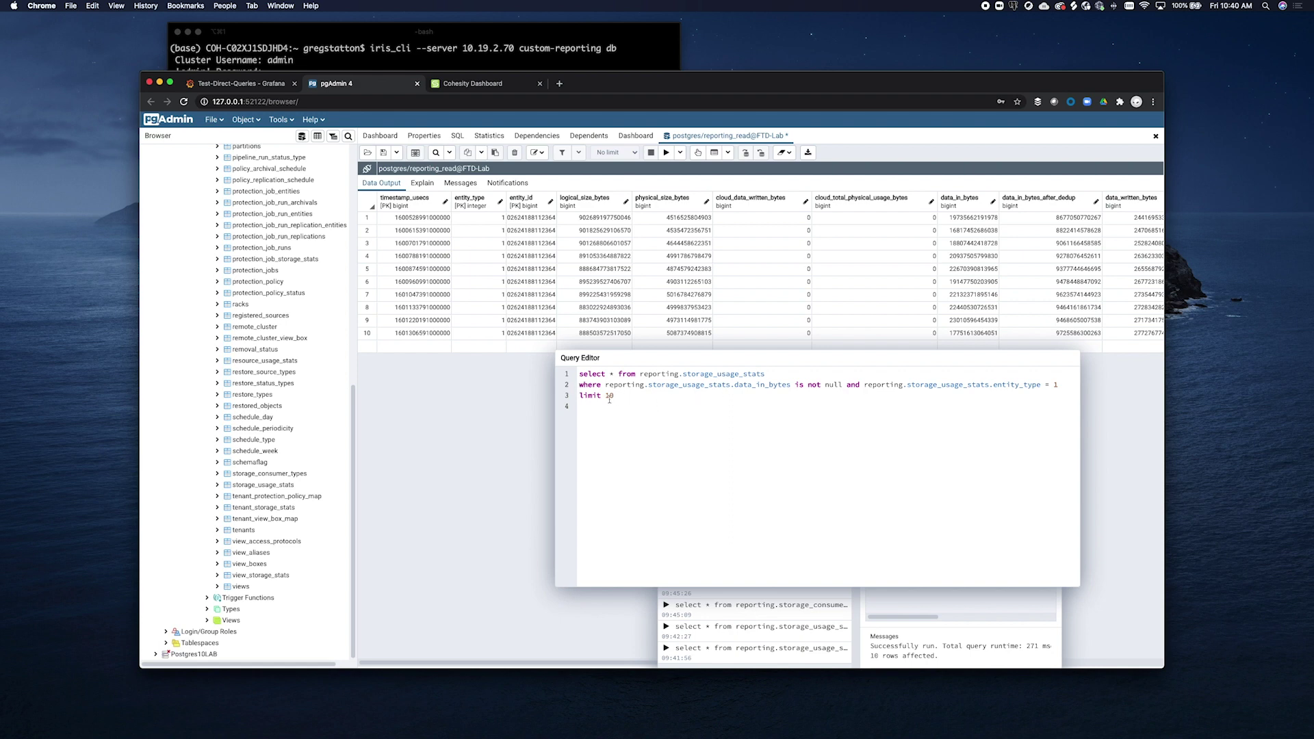
Run select * from reporting.storage_consumer_types (Backup, Replication, View), then return to Grafana
key(super+a)
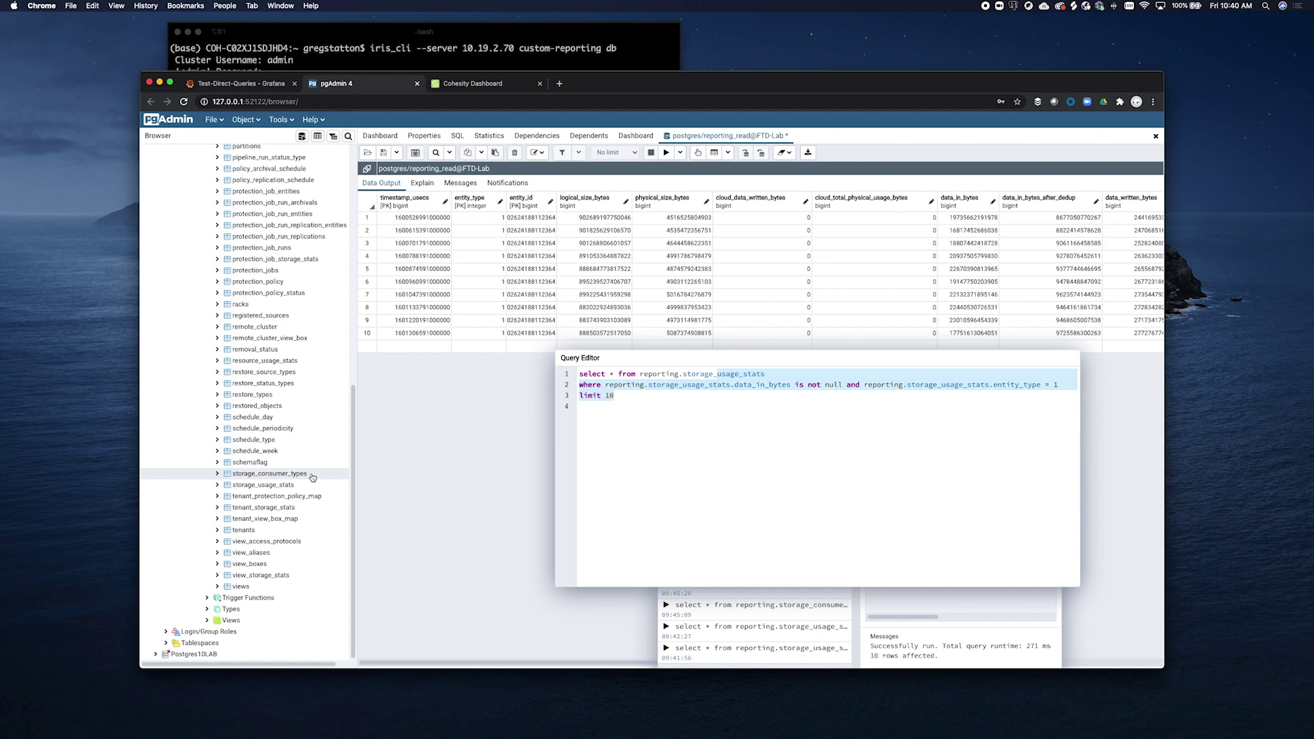
click(728, 373)
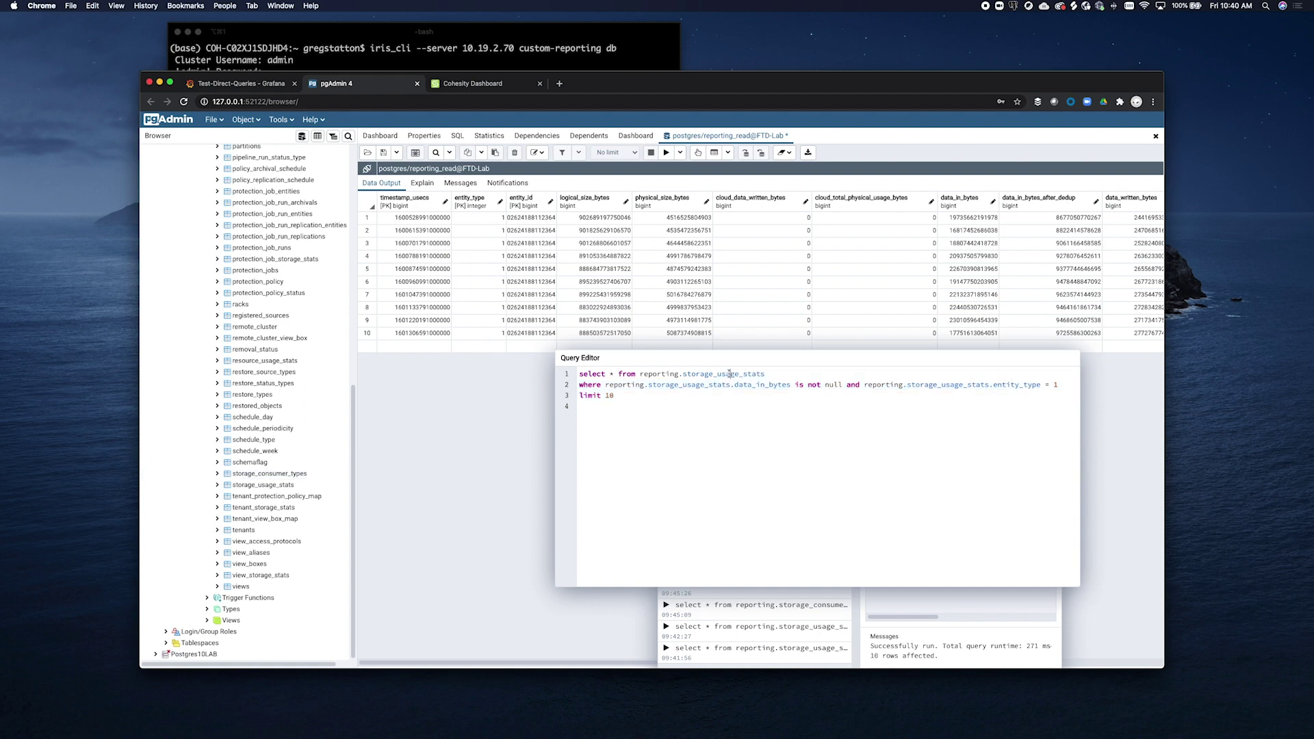
drag(695, 394, 717, 373)
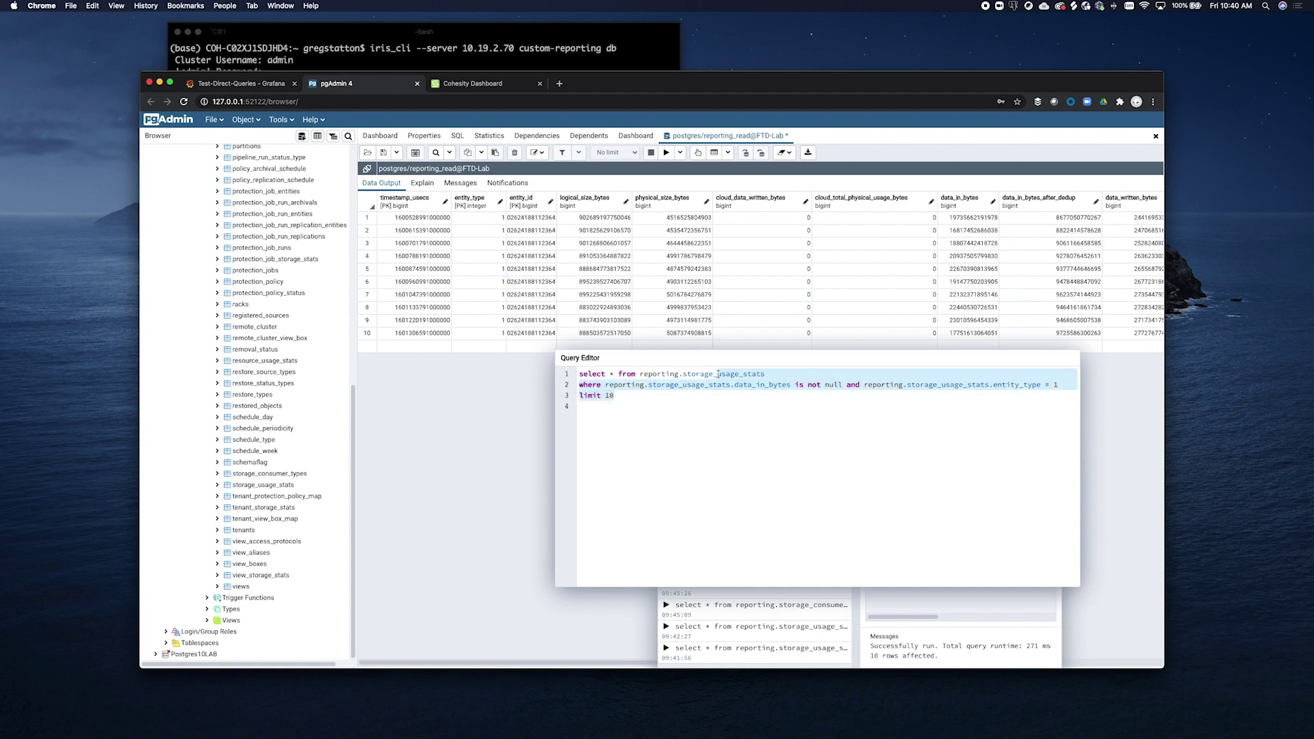
text(consumer_types)
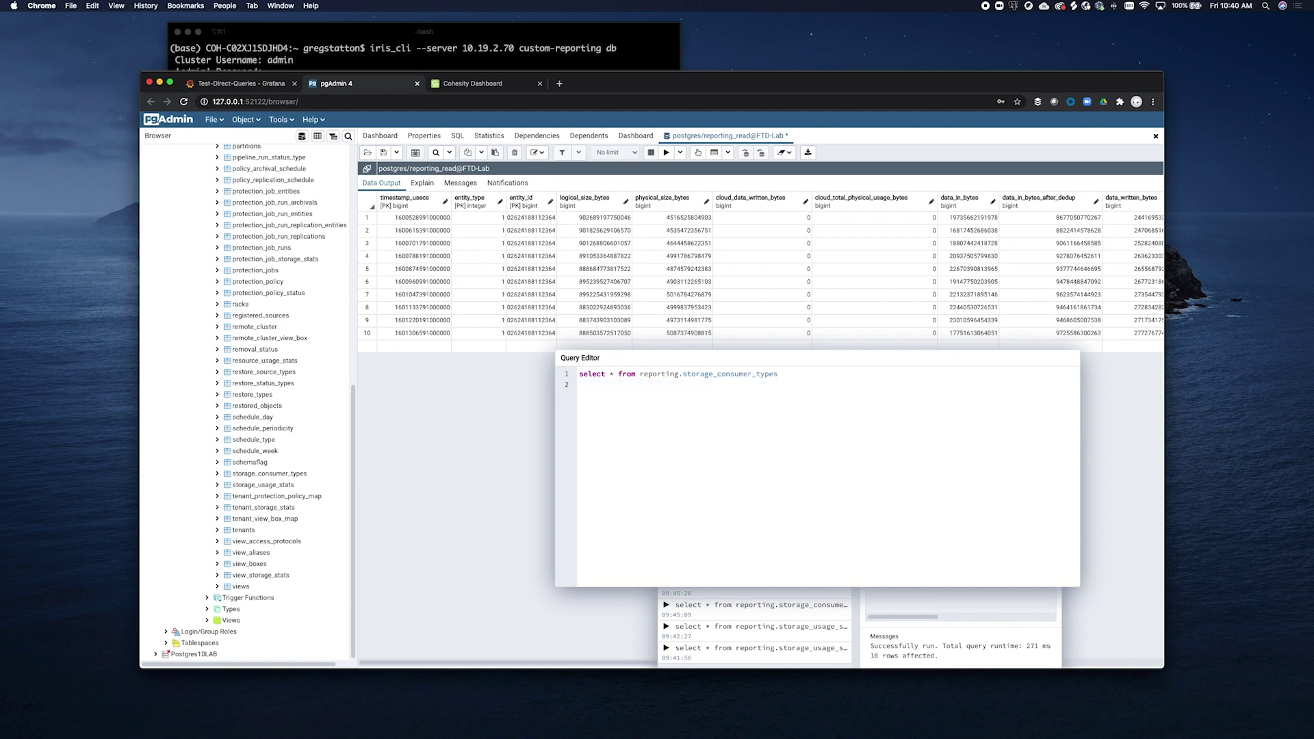
click(665, 153)
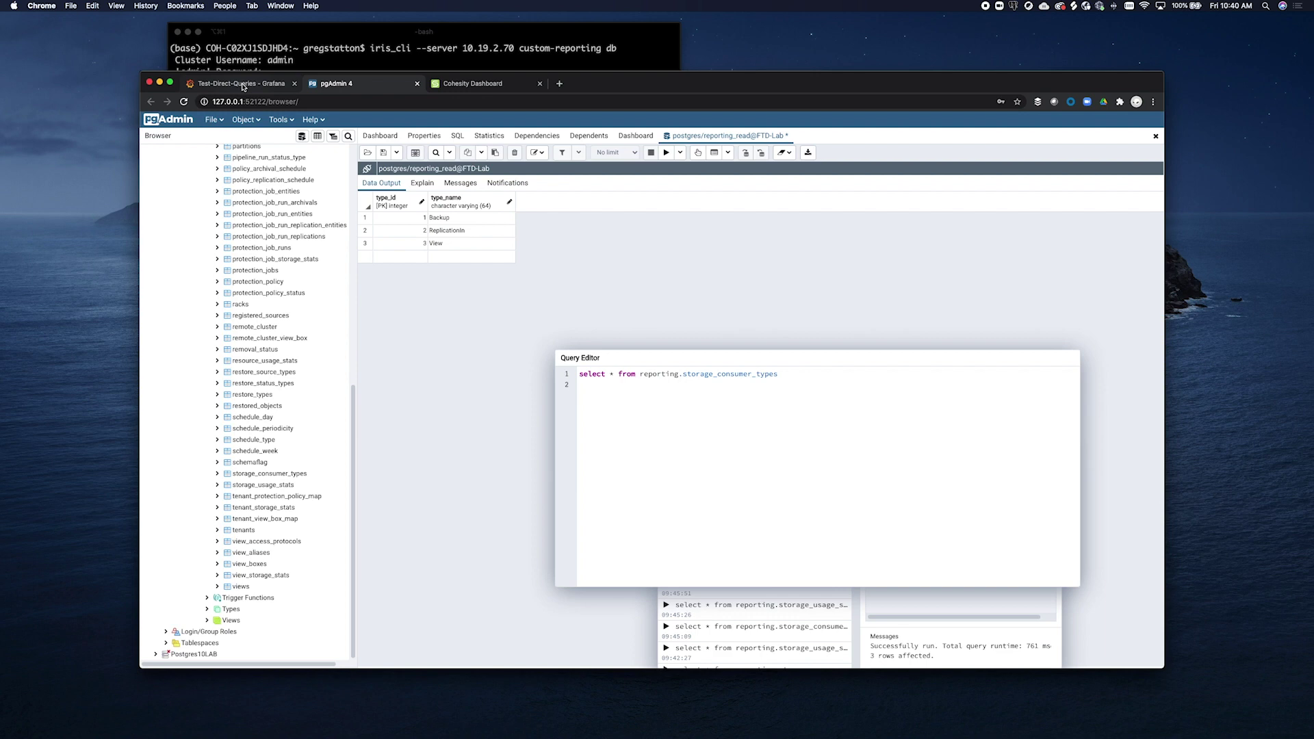
click(242, 85)
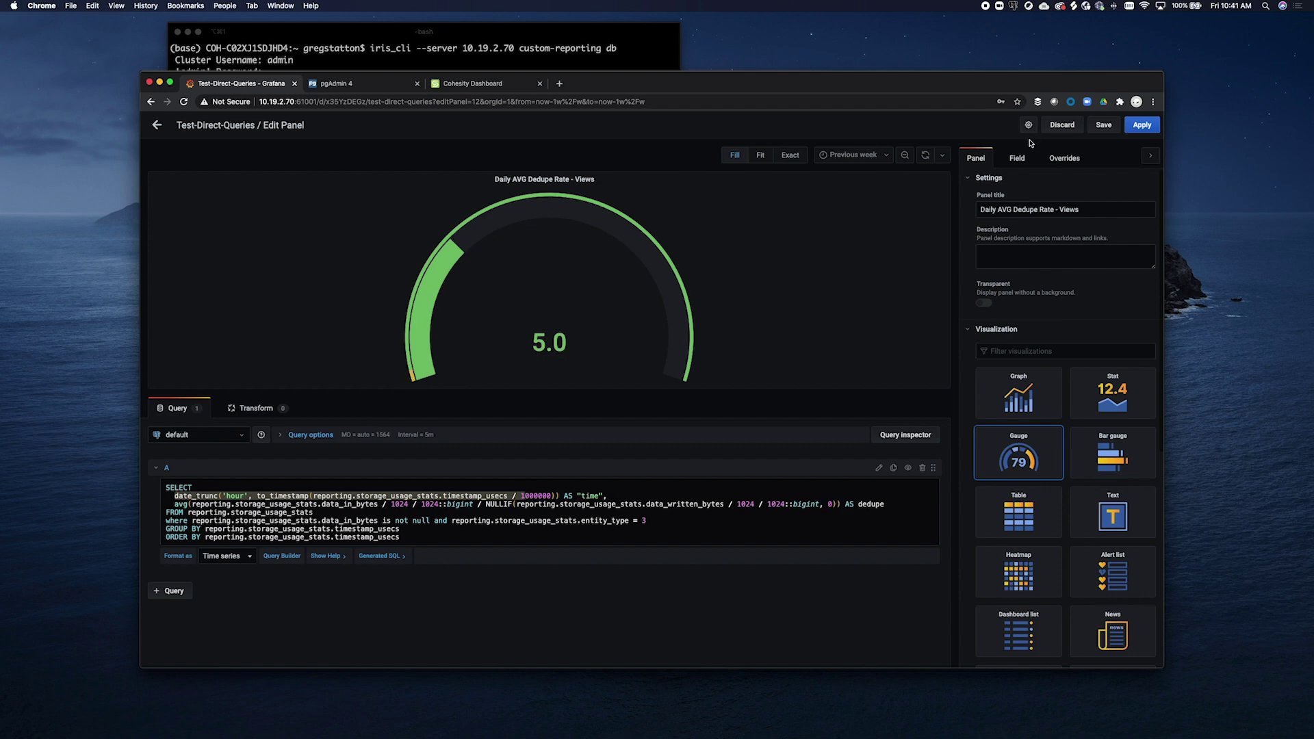
Change the Views gauge's red threshold from 0 to 1 and apply the change
click(1023, 159)
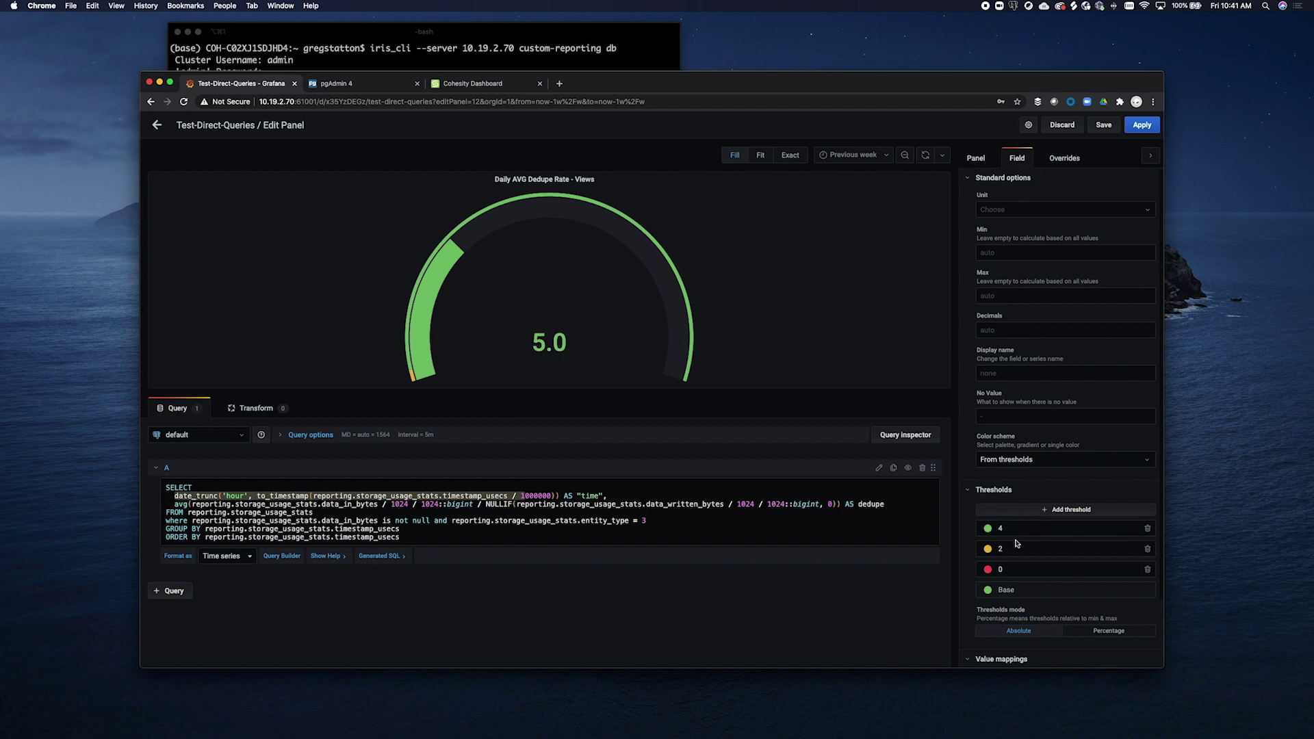
drag(1022, 569, 998, 574)
text(1)
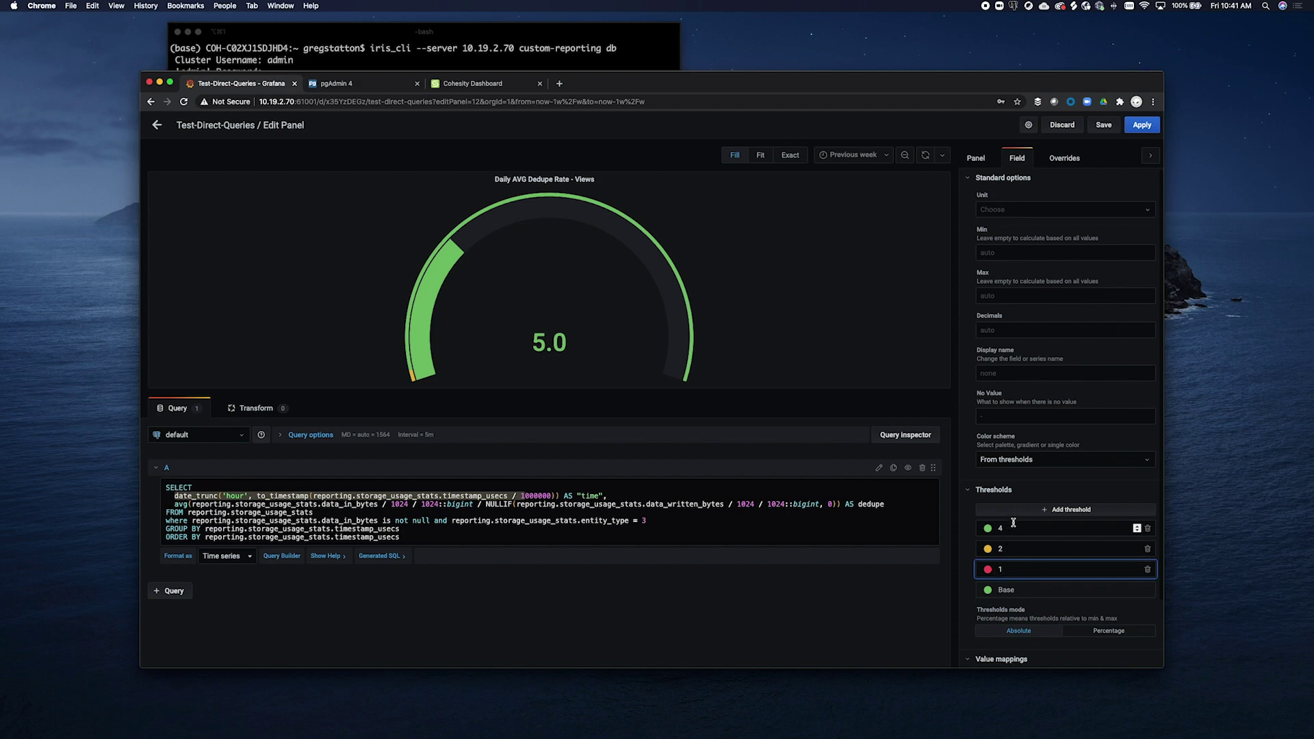
click(1134, 126)
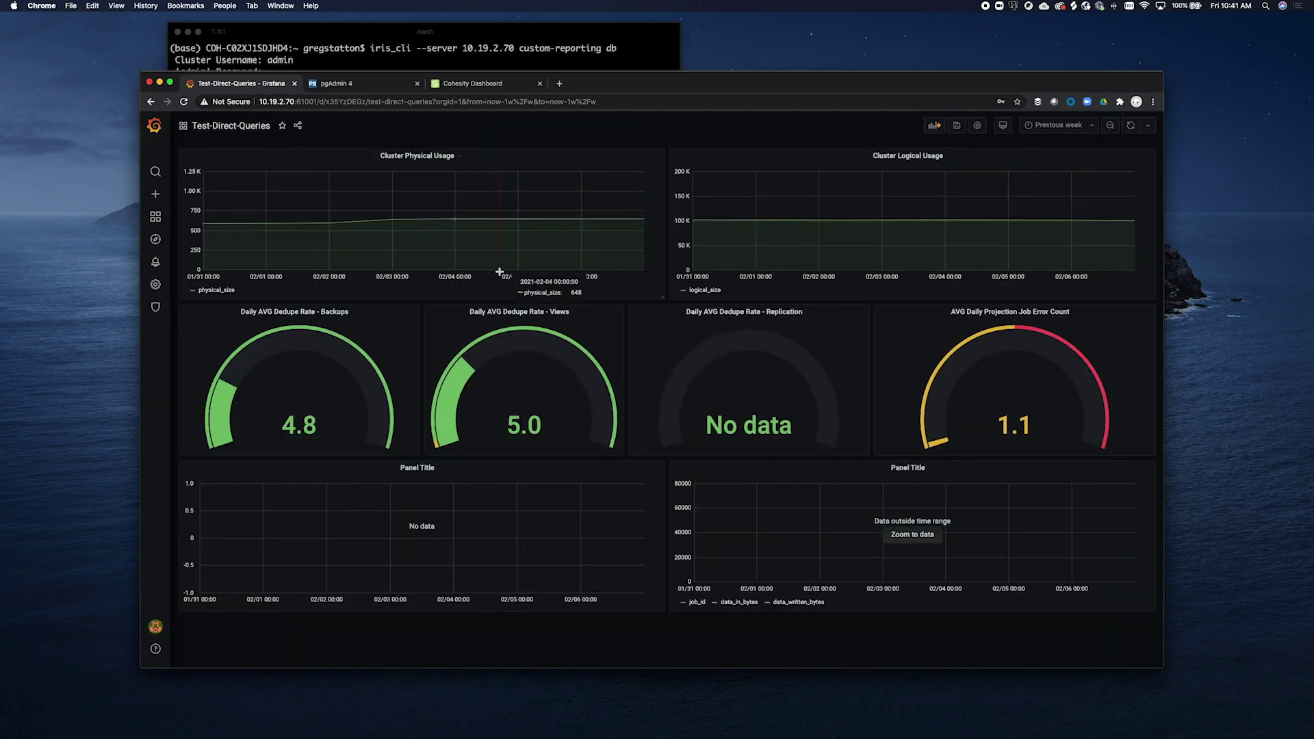
click(298, 127)
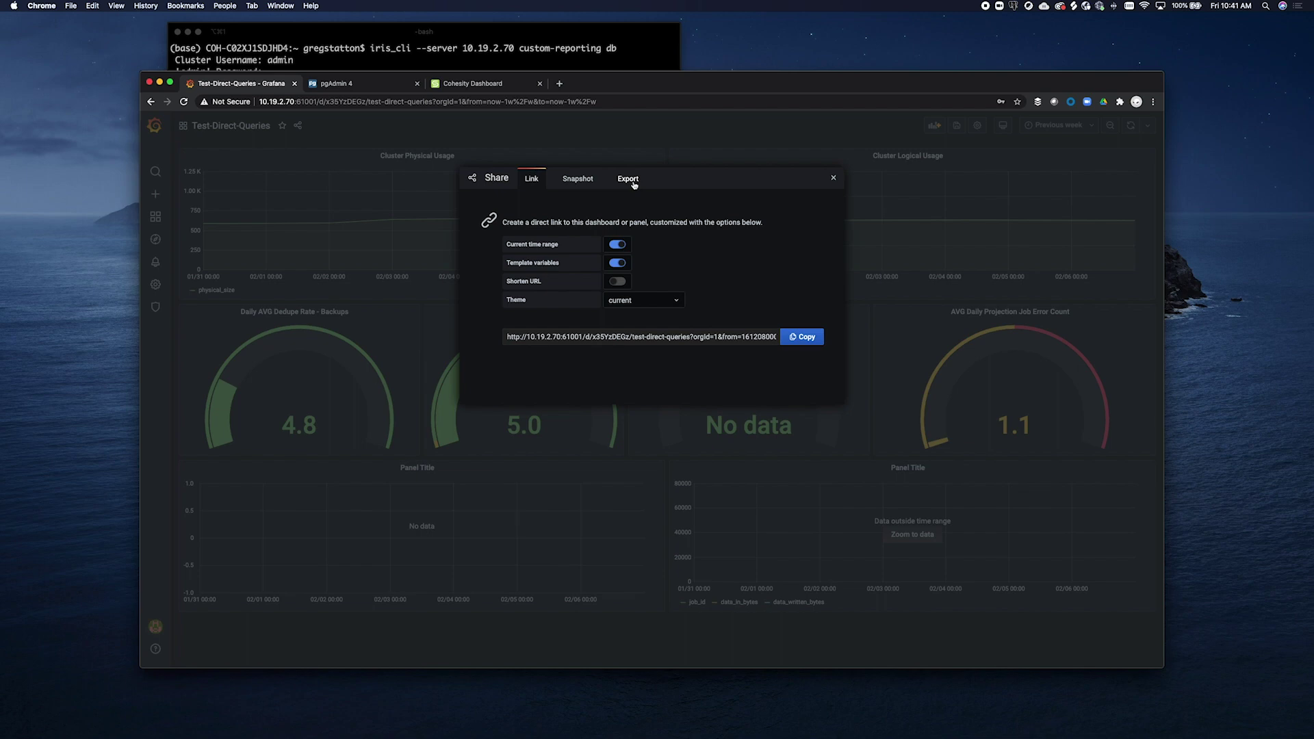
click(833, 179)
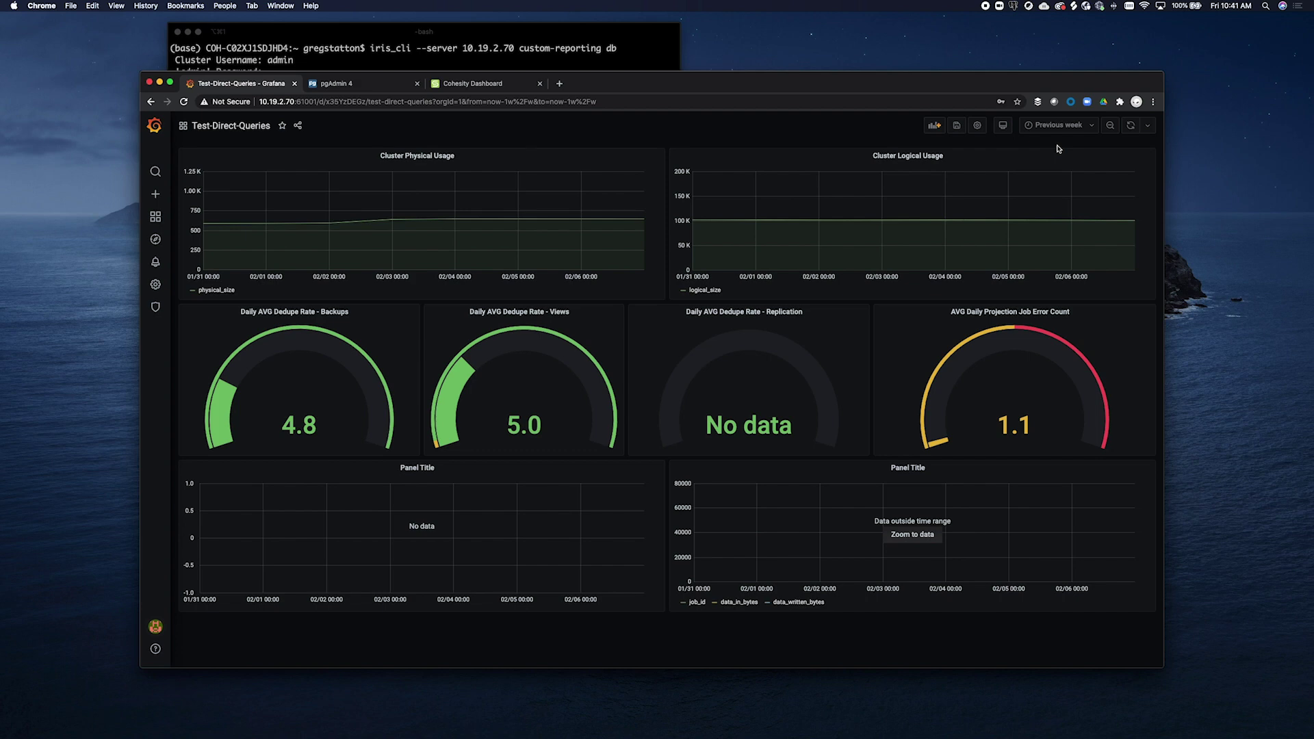
Set the dashboard's auto-refresh interval to 5s
click(1146, 127)
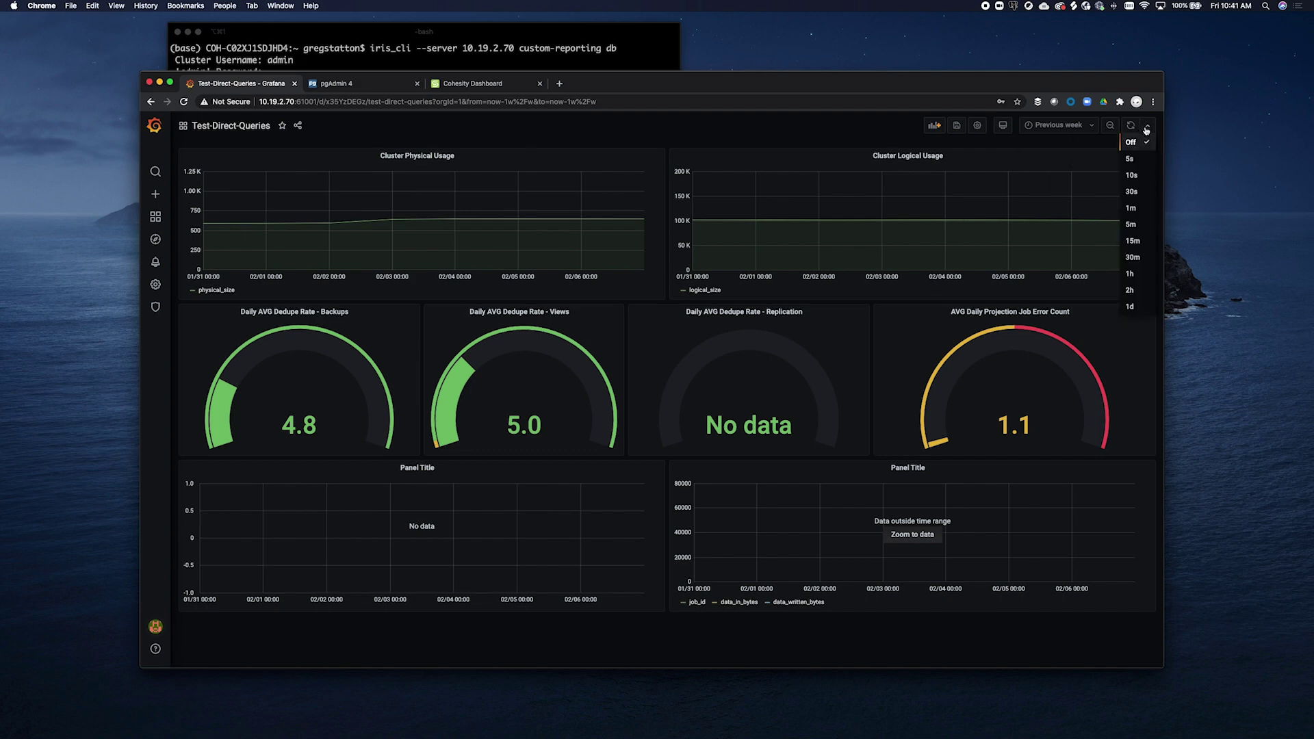
click(1130, 159)
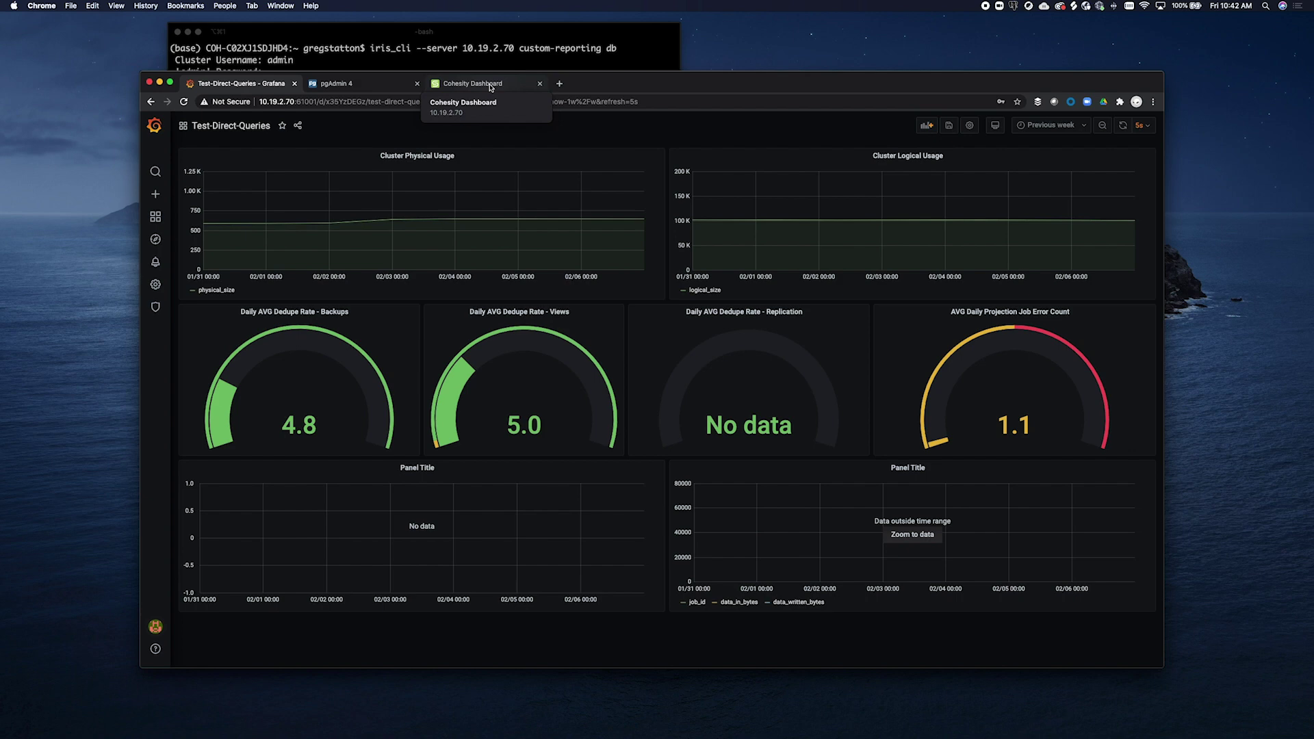
Switch to the Cohesity Dashboard tab and go to Marketplace > My Apps
click(489, 87)
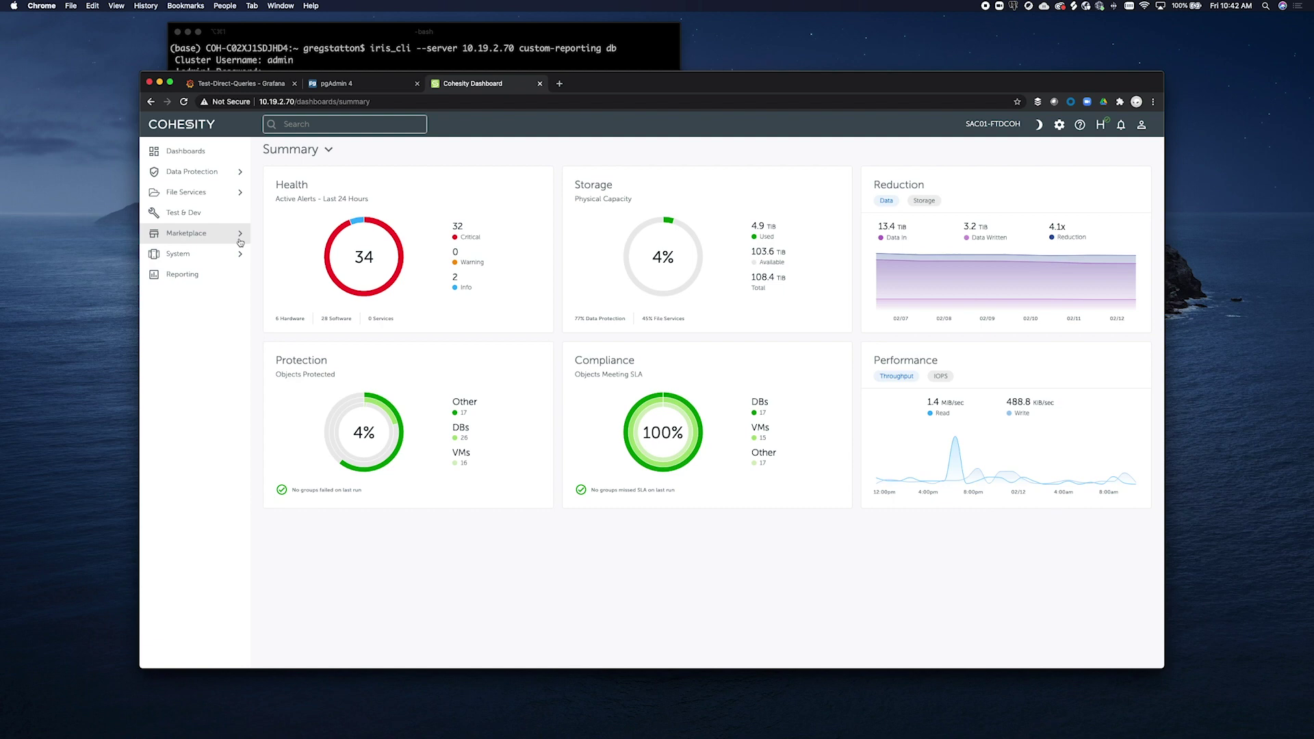
click(240, 242)
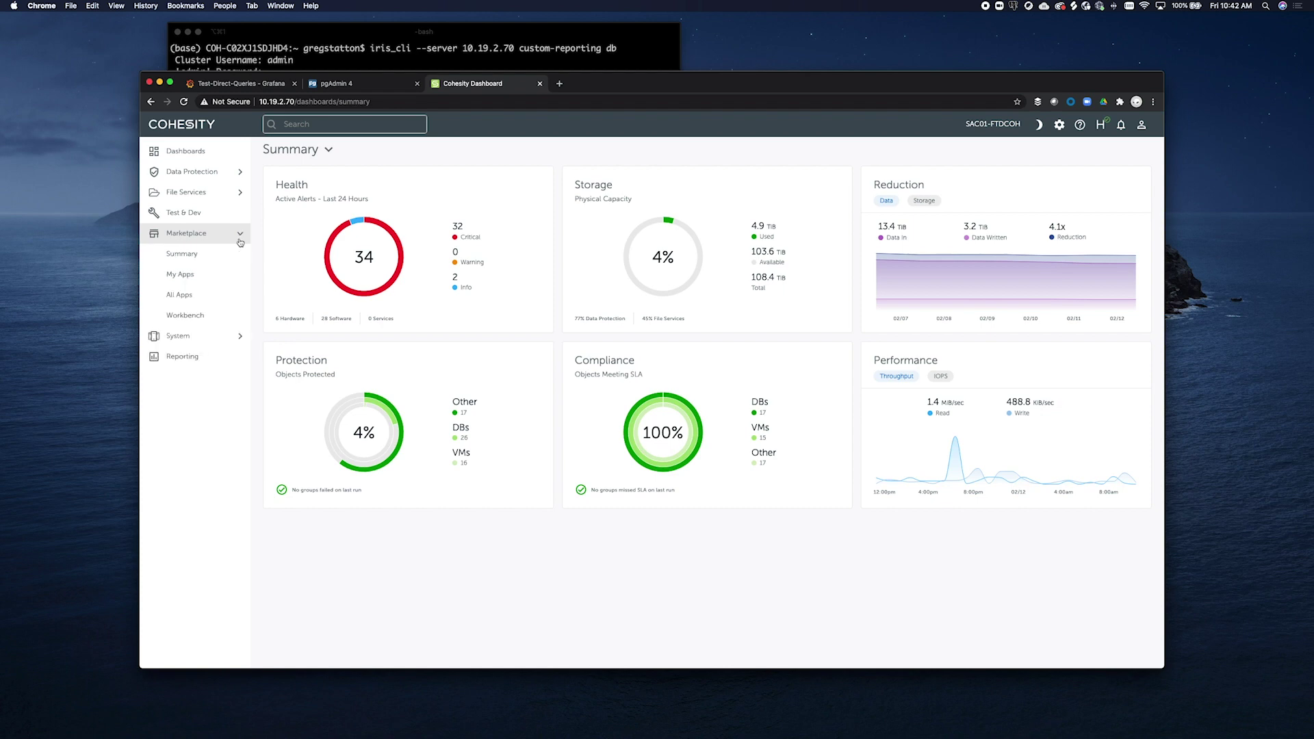
click(218, 274)
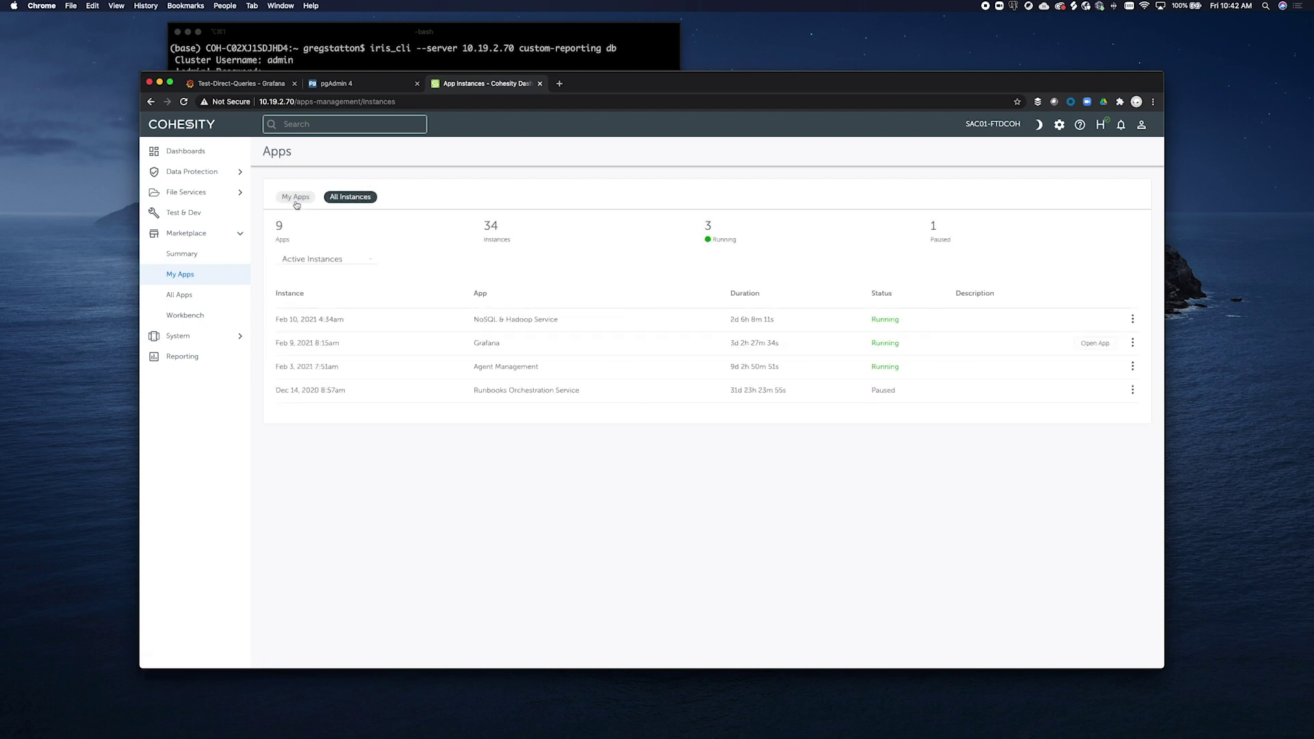
Check the My Apps list, highlighting Grafana and its version 1.0.3
click(296, 198)
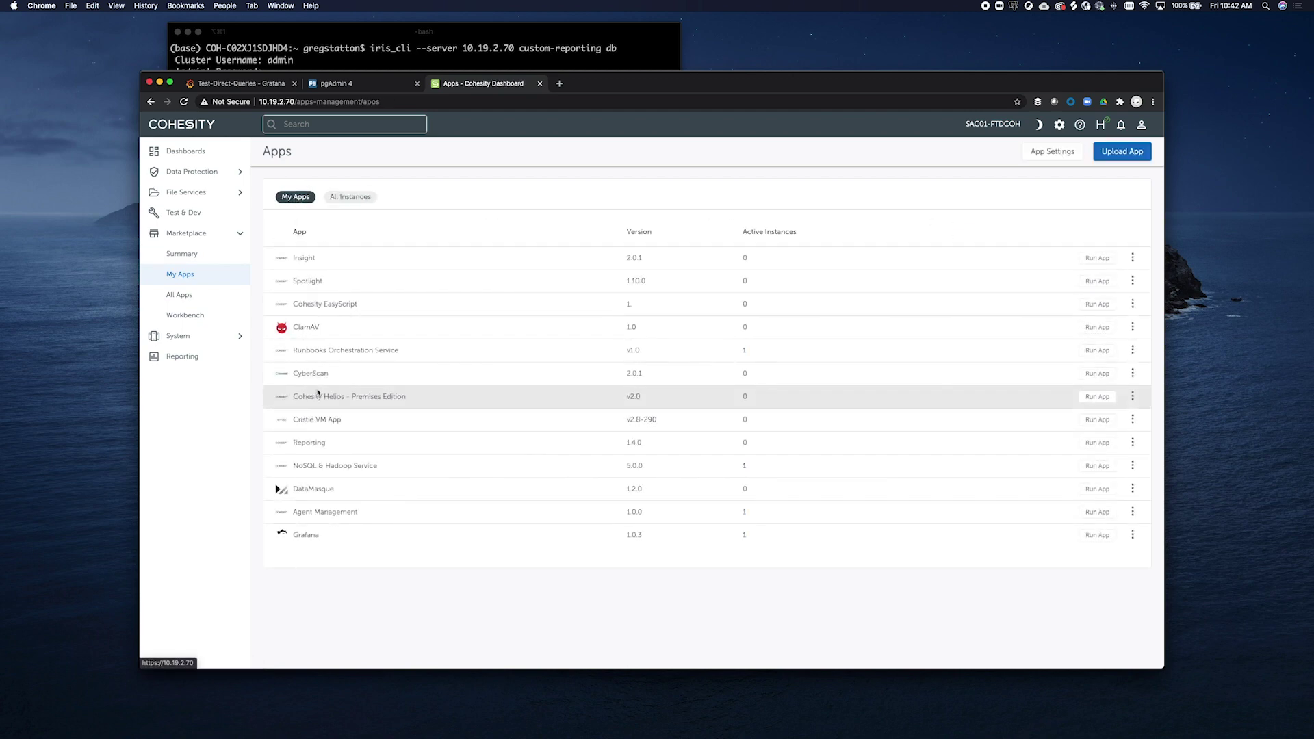
drag(293, 536, 444, 546)
drag(618, 545, 688, 546)
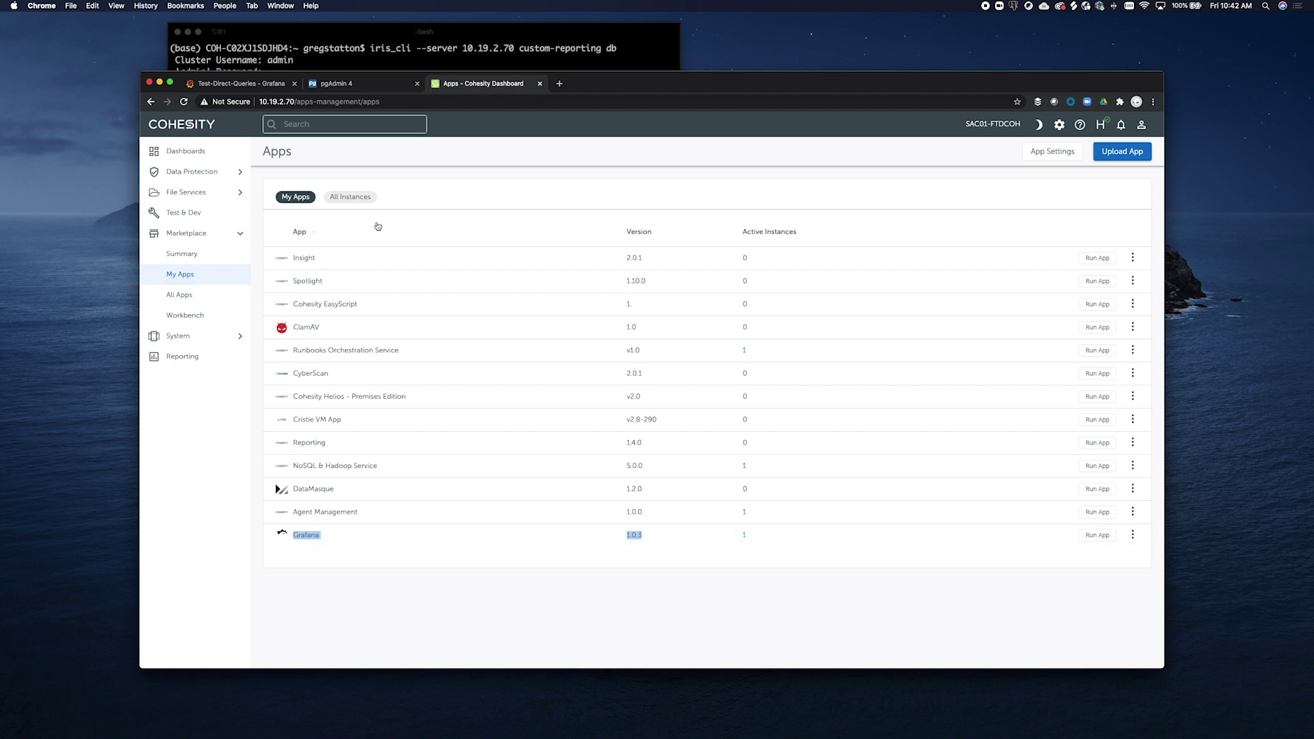
Expand the running Grafana instance under All Instances and open it in a new tab
click(351, 198)
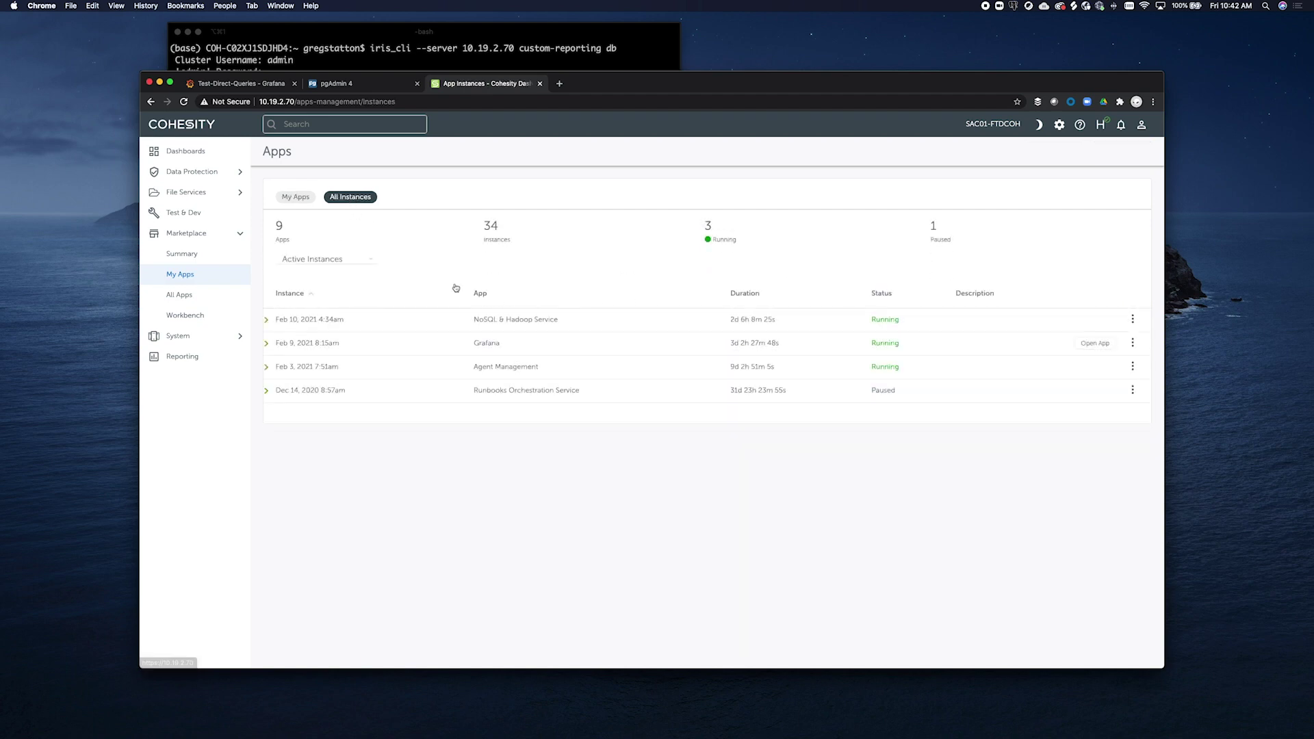
click(266, 344)
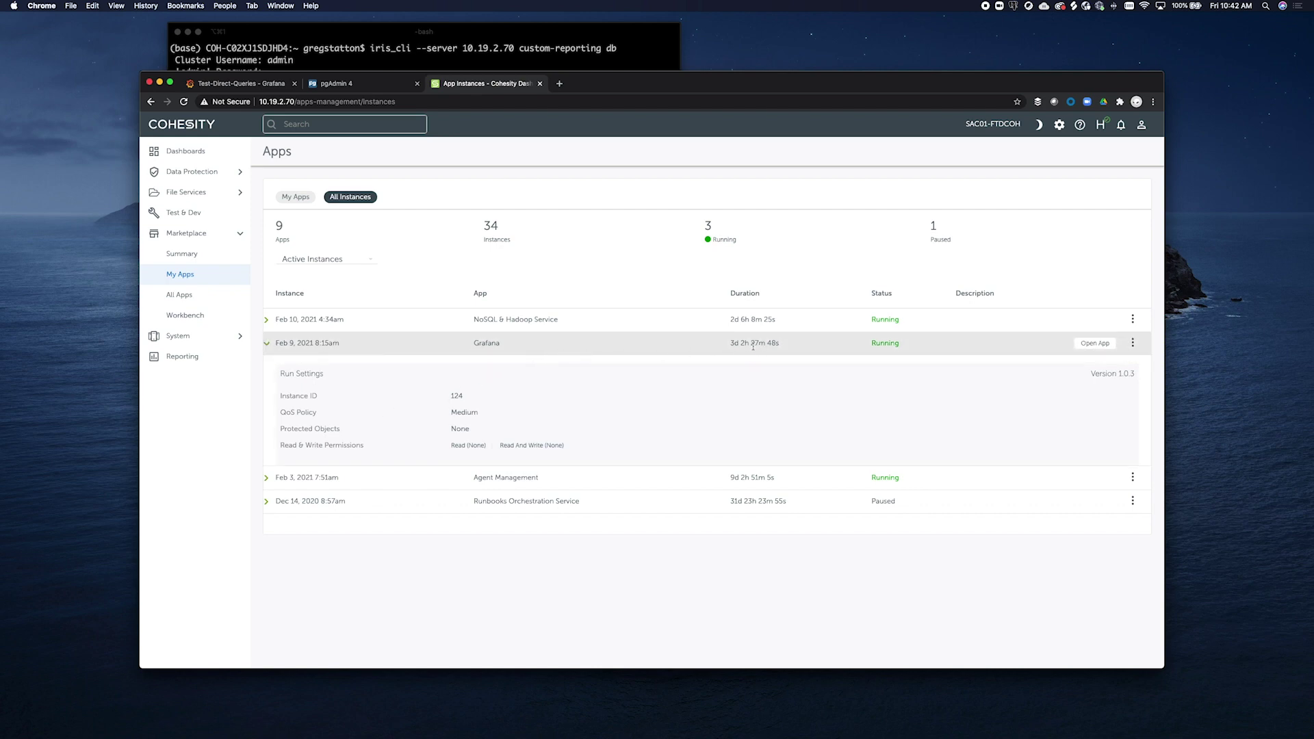
drag(731, 345, 788, 349)
click(1093, 344)
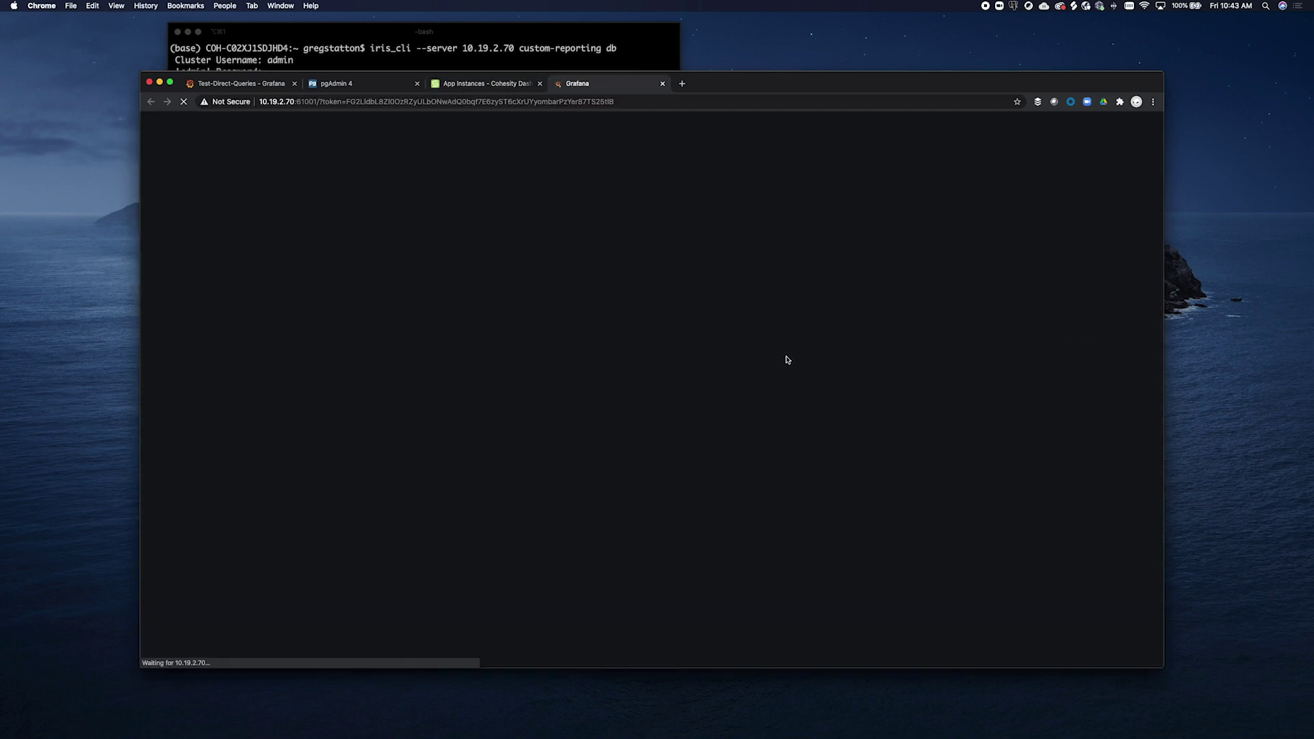